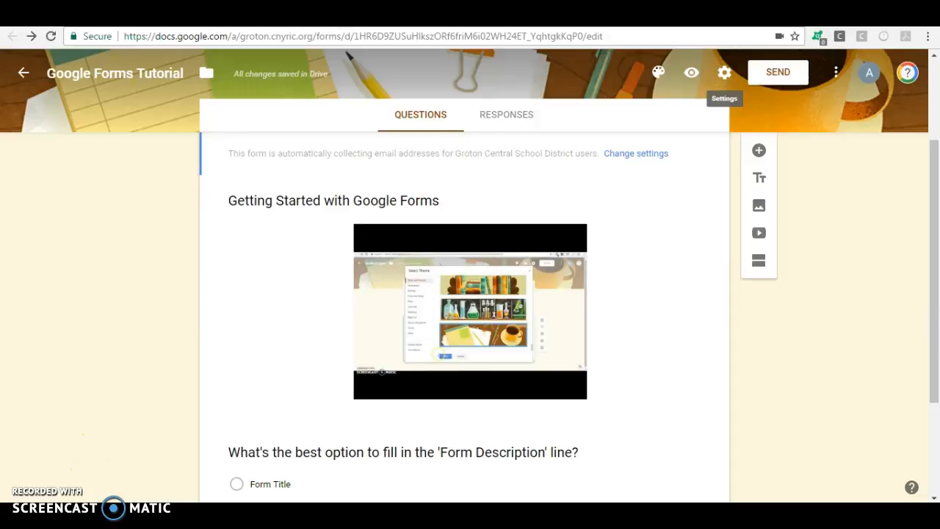
Scroll down to the 'Form Description' multiple-choice question and select it for editing
scroll(470, 240, down, 4)
click(470, 240)
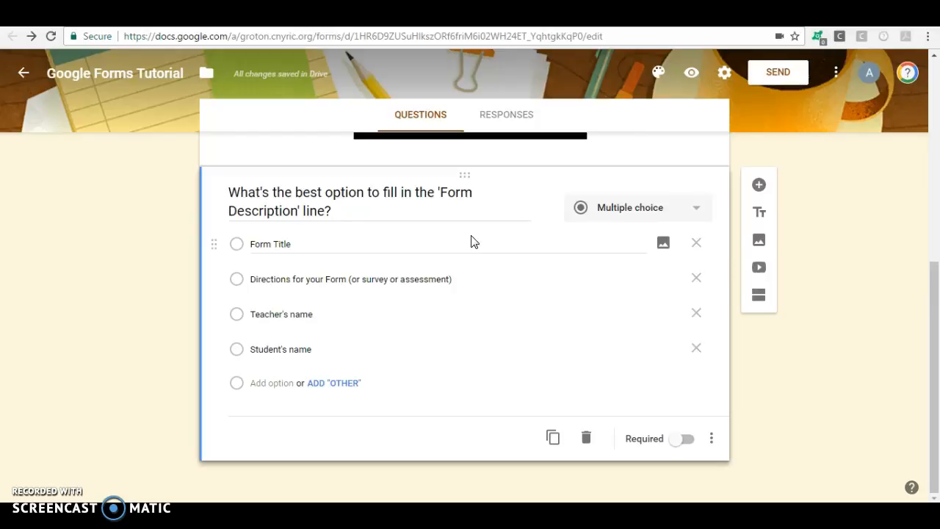
Insert a blank question below 'Form Description', keeping its type as Multiple choice
click(759, 187)
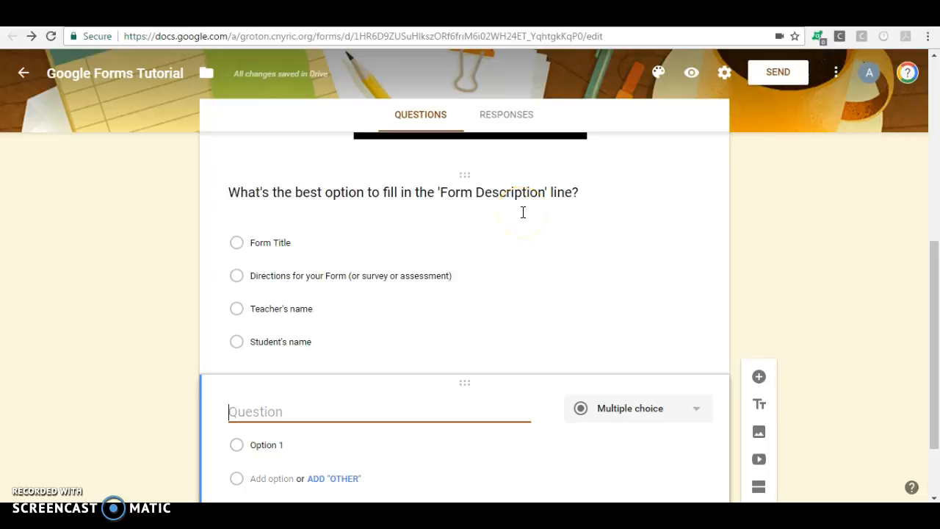
click(621, 409)
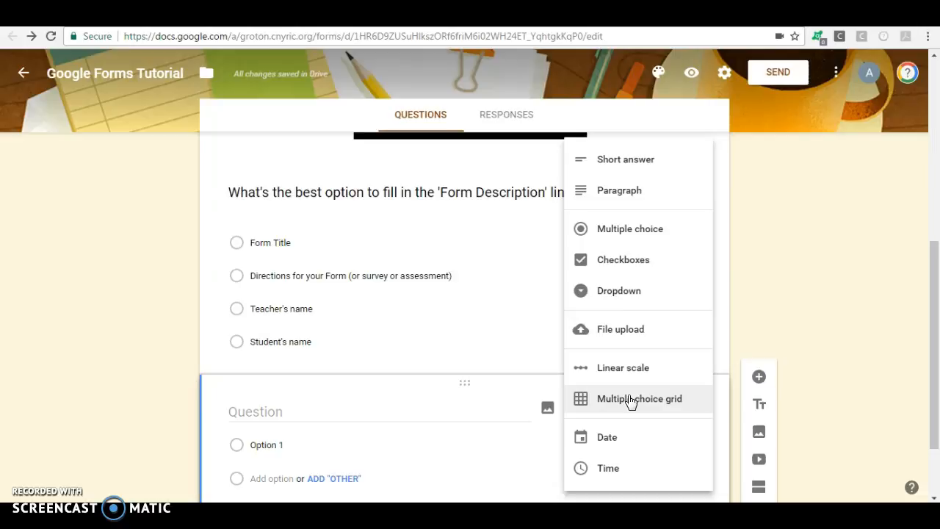
click(639, 385)
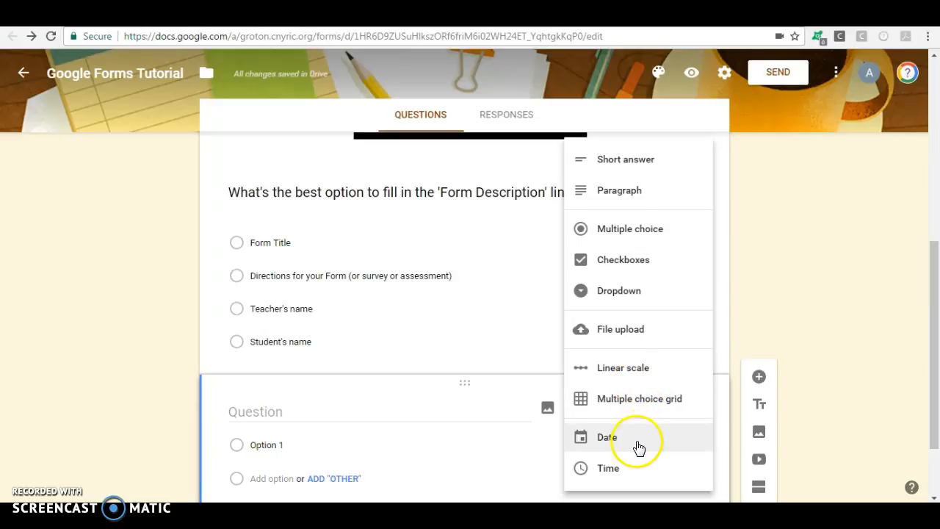
click(767, 295)
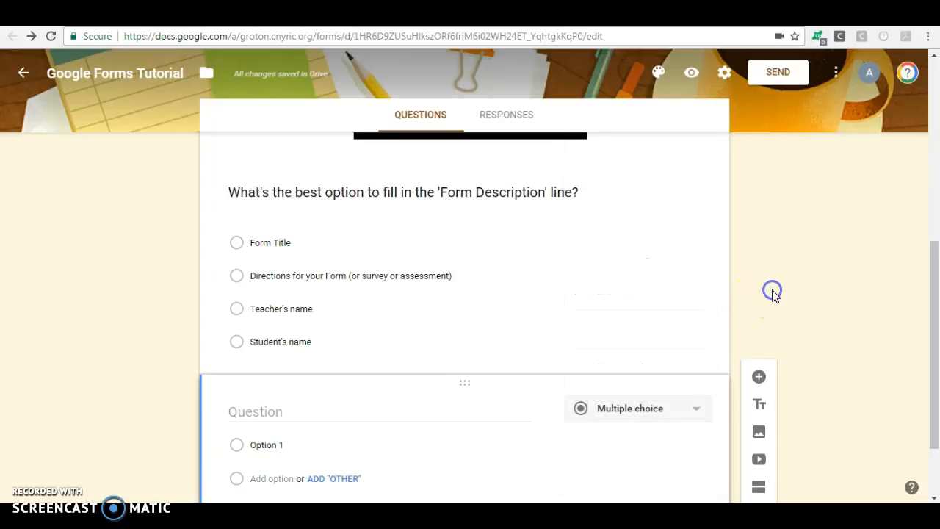
Title the new question 'Name:' so it switches to a short-answer question
click(399, 415)
text(Name:)
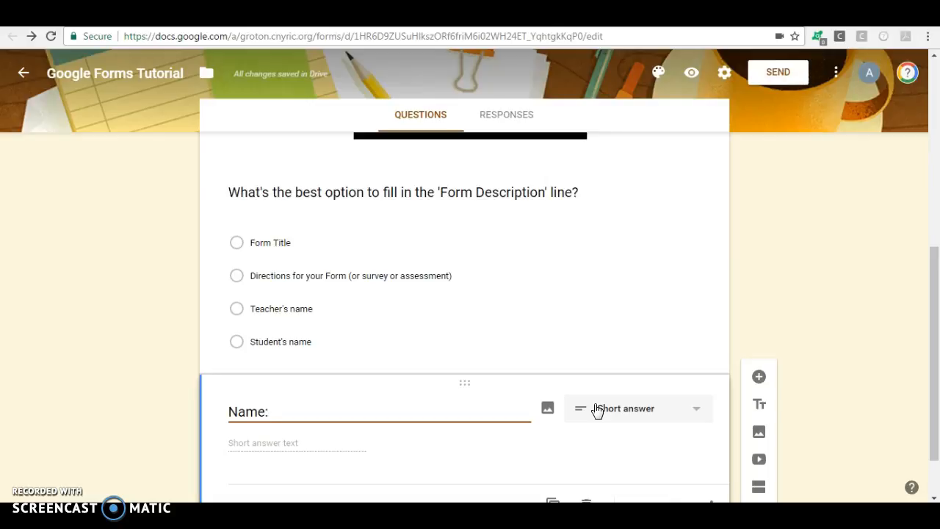
click(462, 405)
Preview the form, then check the question type list for the Name: question
click(691, 73)
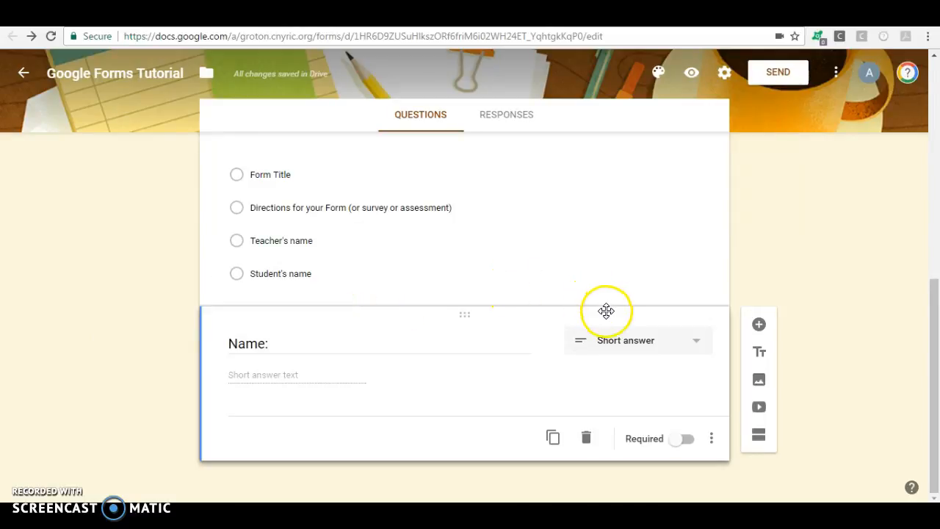
click(623, 338)
click(637, 236)
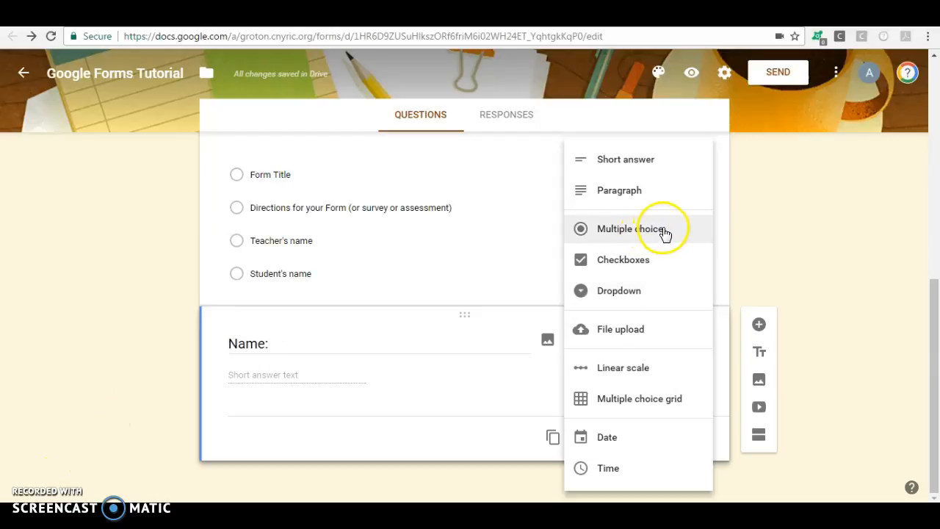
Keep Name: as short answer and add the question 'How many years have you been teaching?'
click(858, 289)
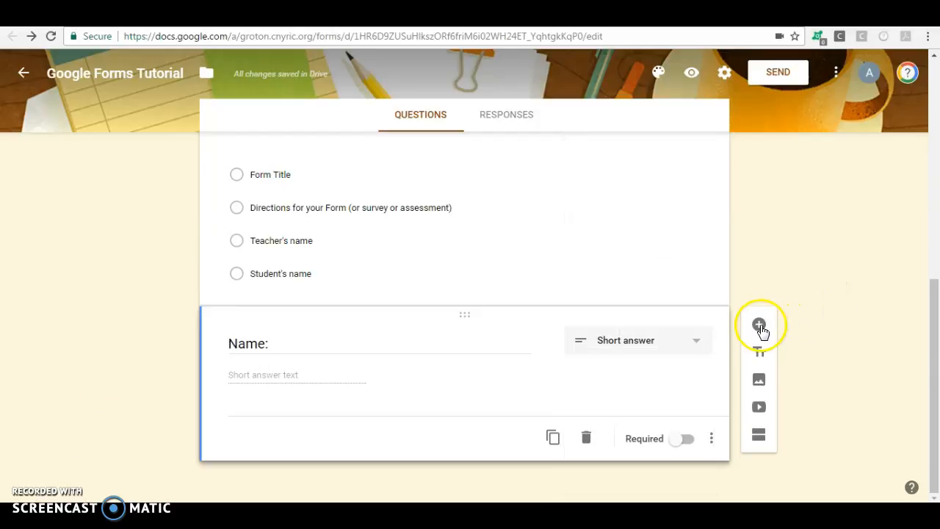
click(759, 326)
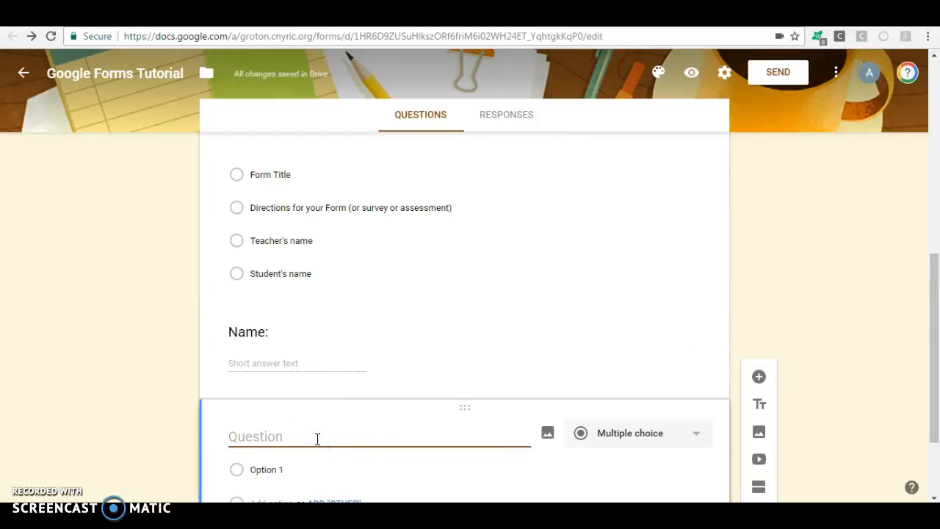
text(How many years )
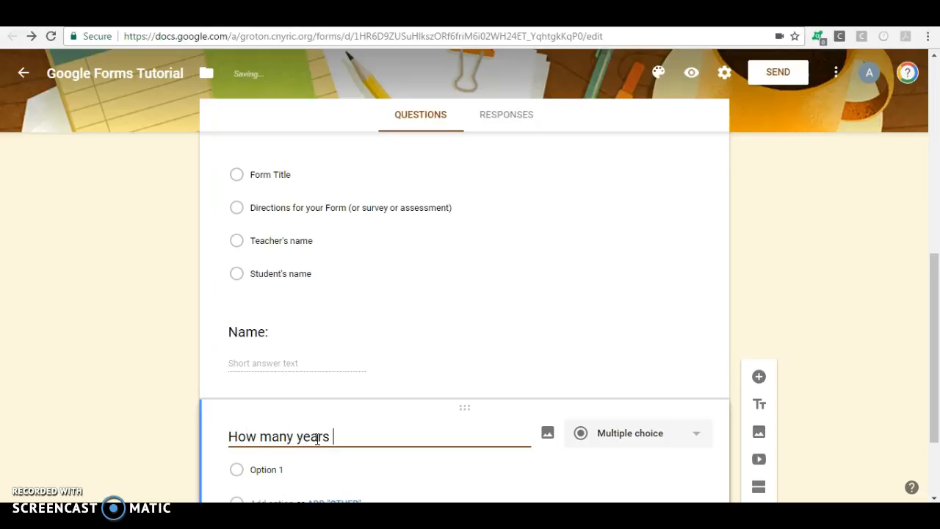
text(have you be)
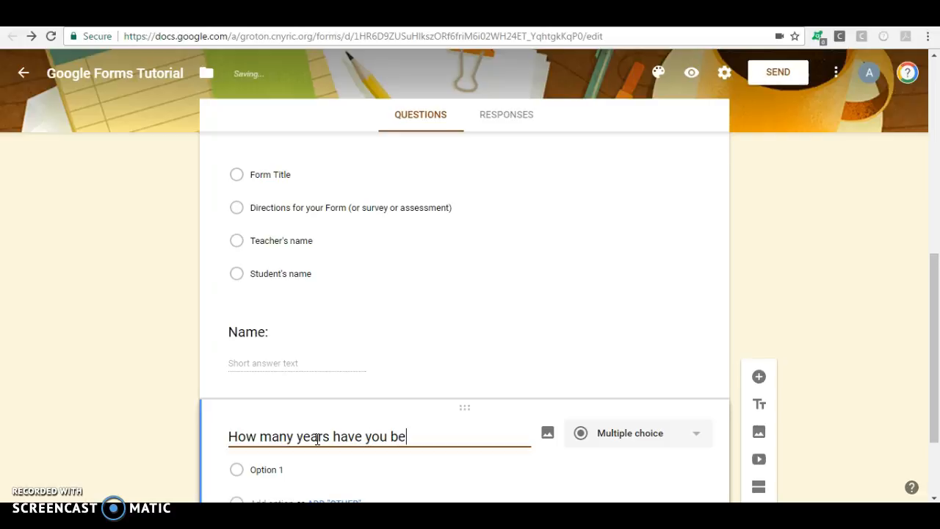
text(en teaching?)
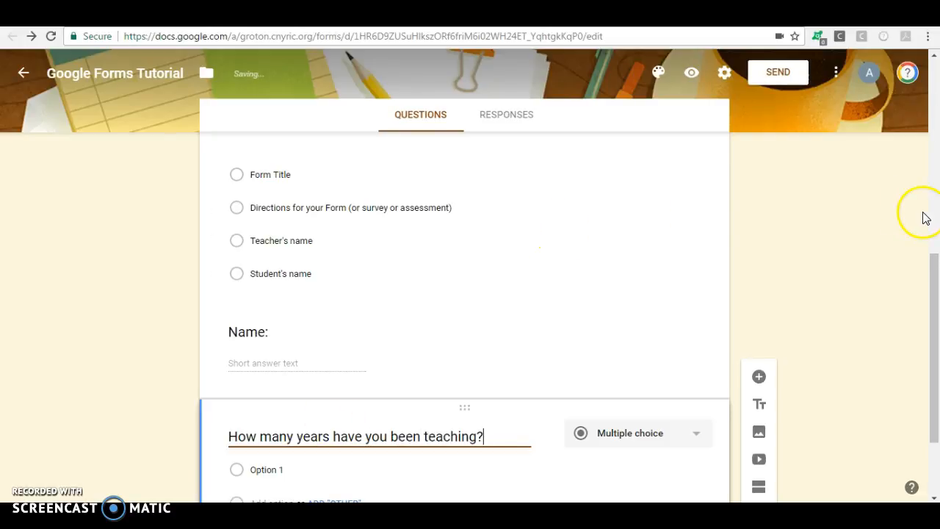
drag(932, 289, 931, 330)
Set the first two answer options to 0-2 and 2-5
click(435, 380)
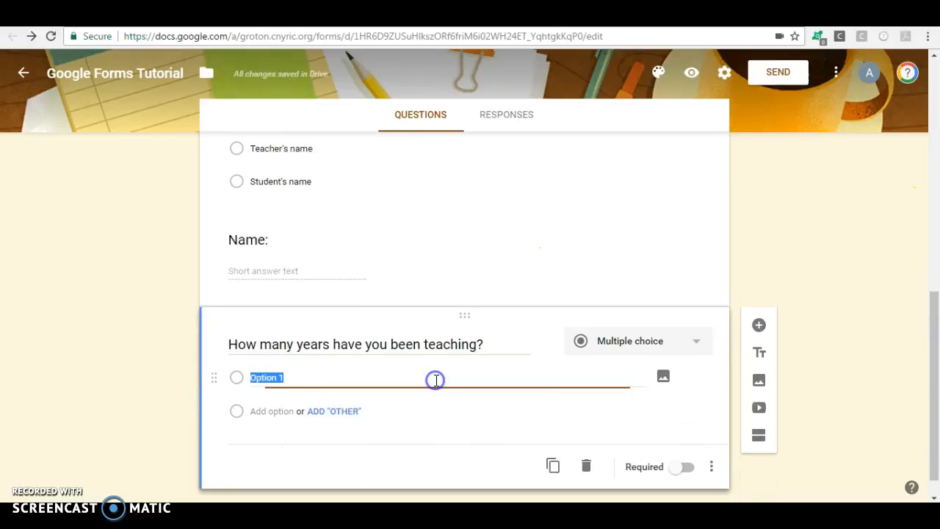
text(0-2 ye)
key(BackSpace)
key(BackSpace)
click(273, 411)
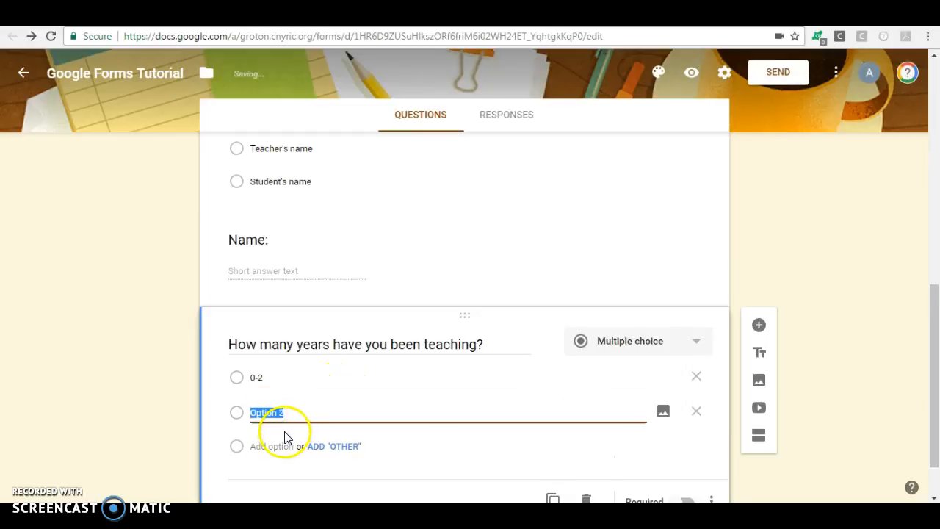
text(20)
key(BackSpace)
text(-5)
Add the options 5-10 and 10+, then preview the live form
click(281, 453)
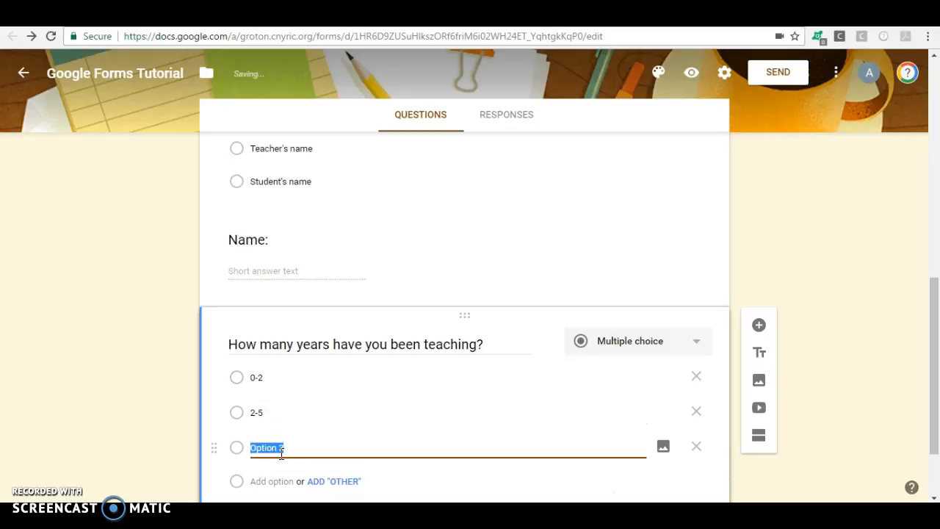
text(5-10)
click(265, 481)
text(10)
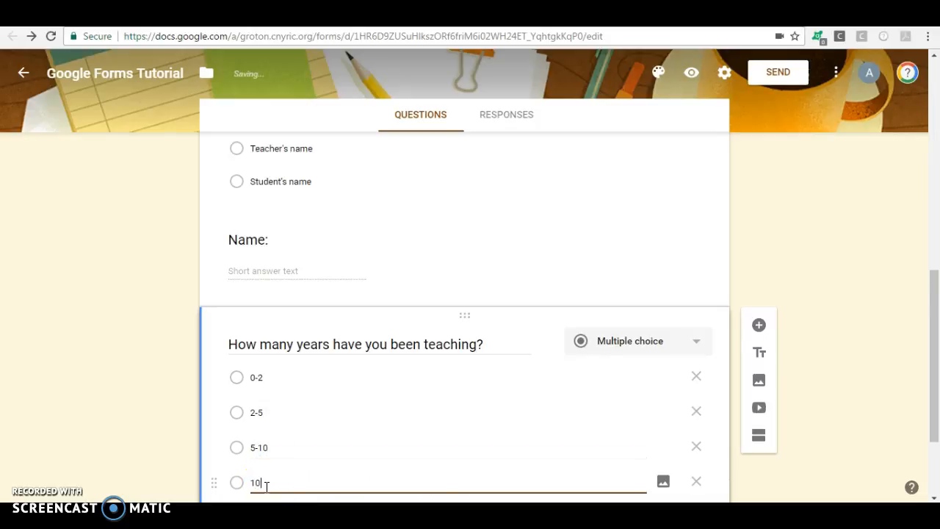
text(+)
click(287, 480)
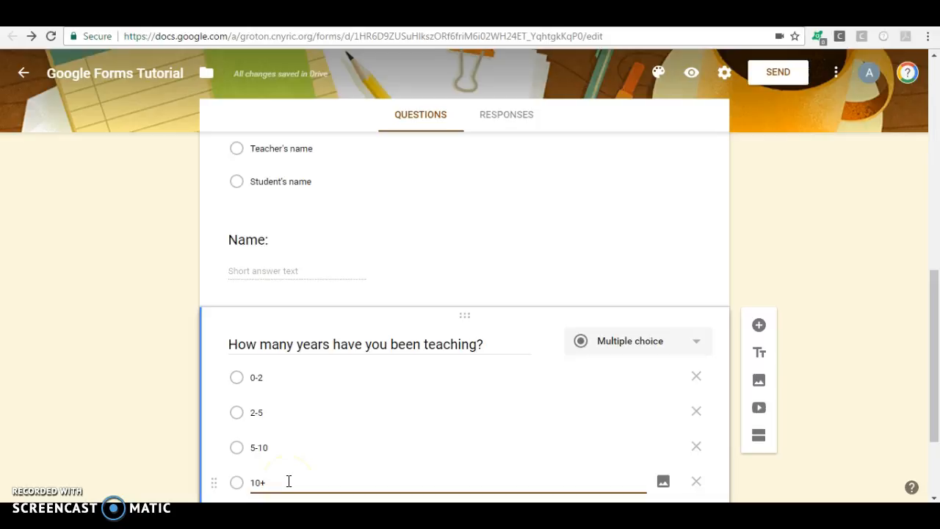
click(692, 72)
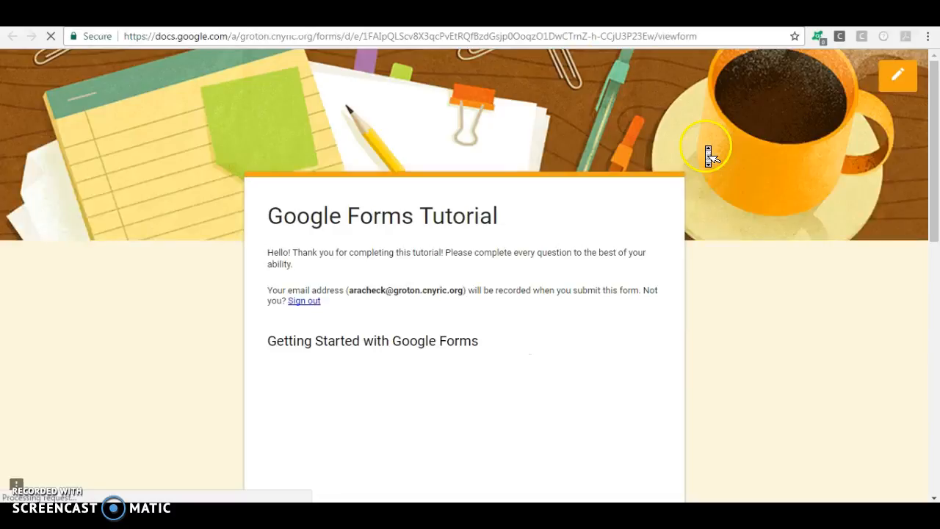
scroll(705, 147, down, 2)
scroll(708, 152, down, 7)
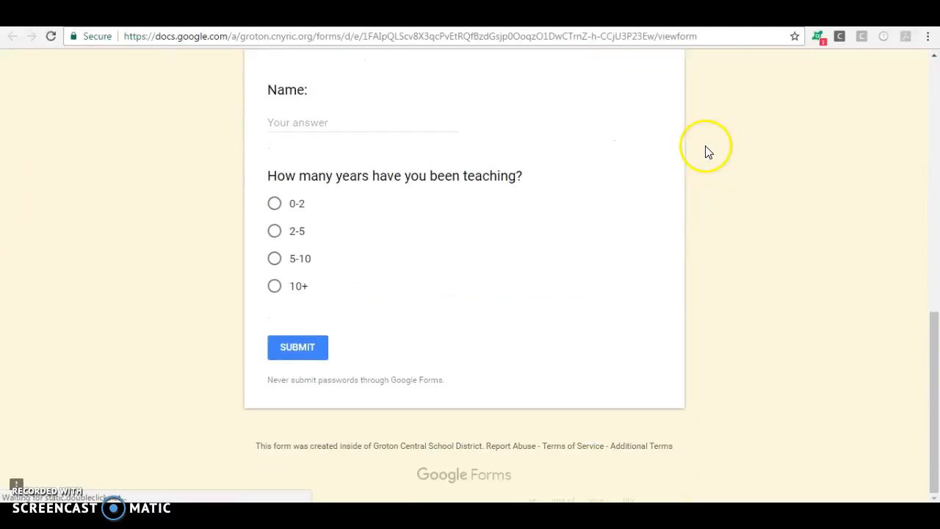
middle_click(429, 354)
scroll(430, 357, up, 1)
scroll(428, 349, up, 1)
scroll(428, 350, down, 2)
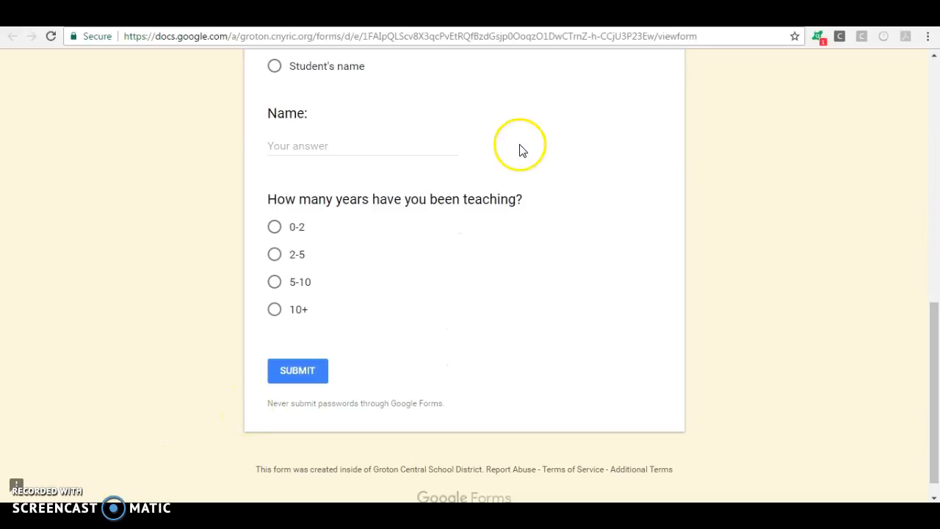
click(294, 17)
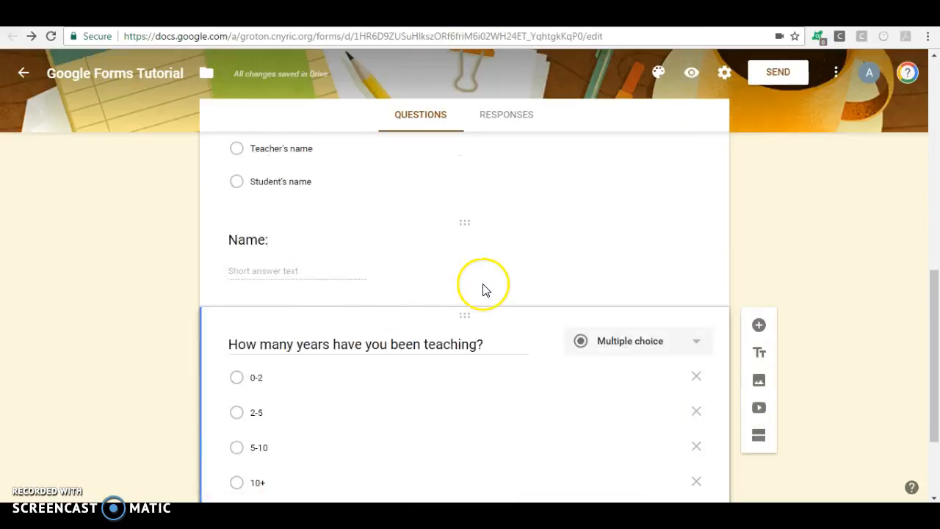
Add a dropdown question titled 'What level do you teach at?' after the teaching-years question
scroll(483, 287, down, 2)
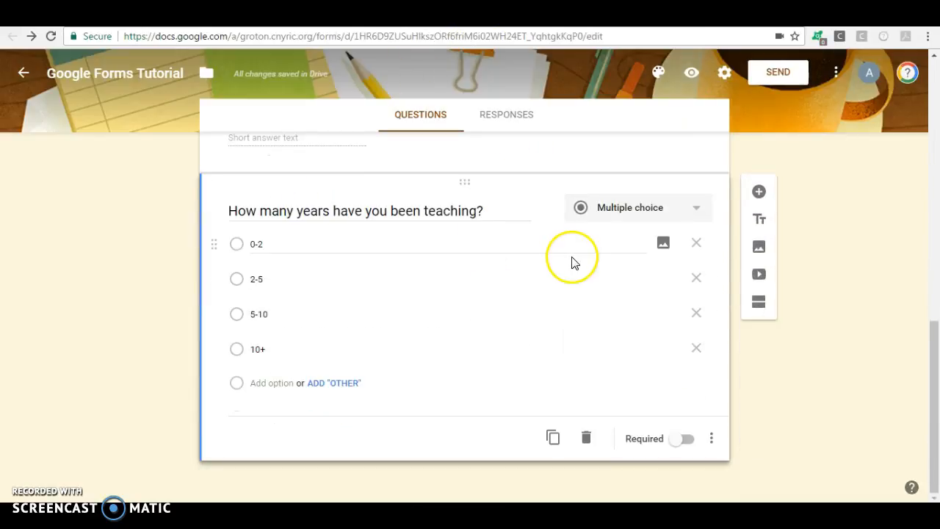
click(758, 191)
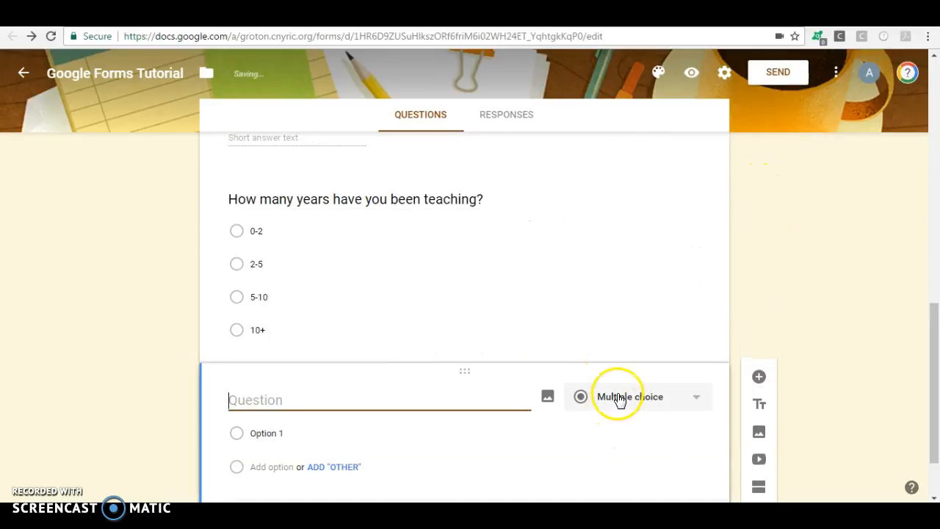
click(619, 398)
click(634, 283)
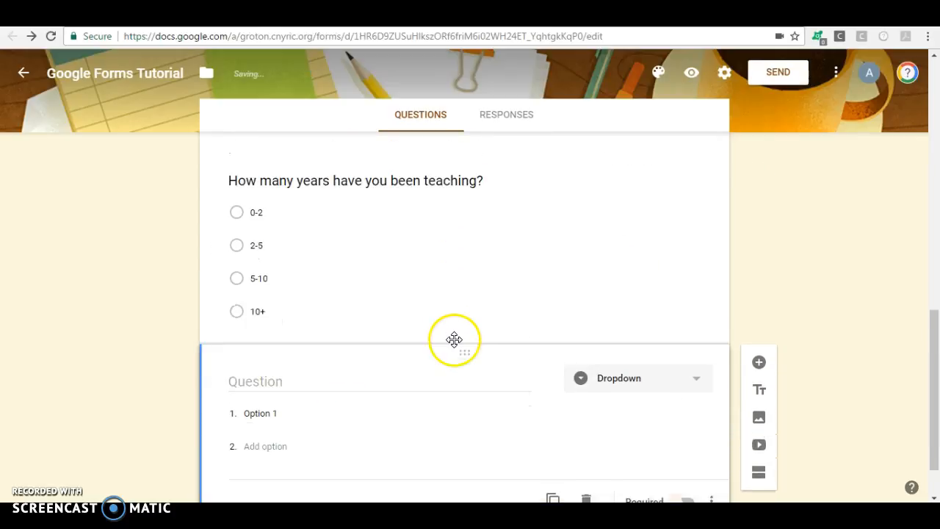
click(436, 382)
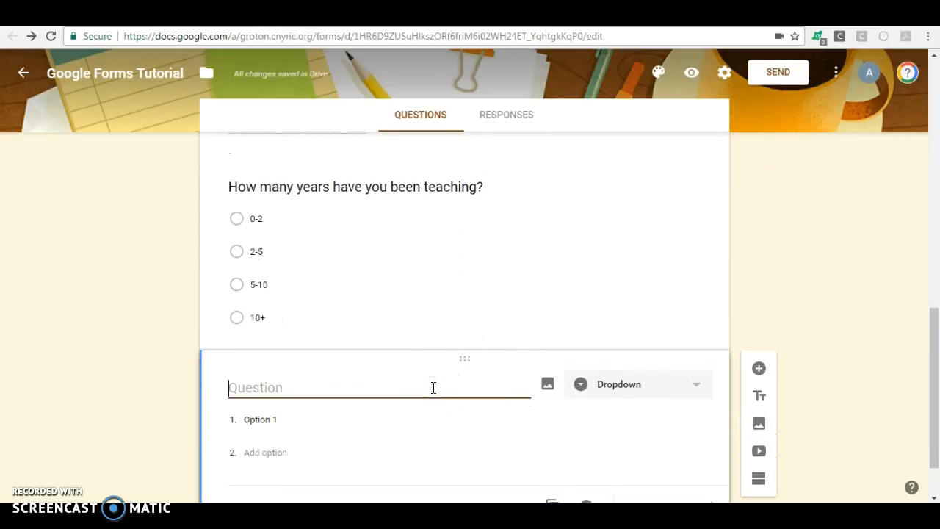
text(WHat)
key(BackSpace)
key(BackSpace)
key(BackSpace)
text(hat level )
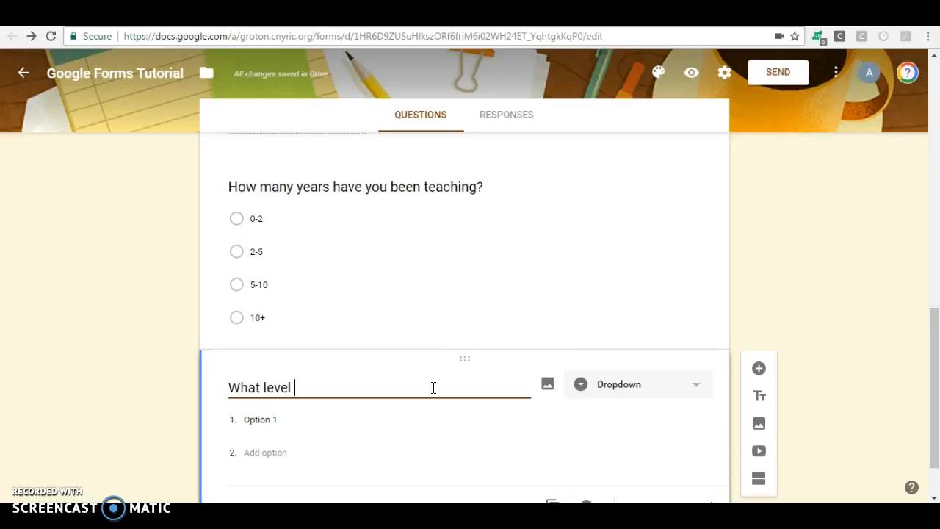
text(do you teach at?)
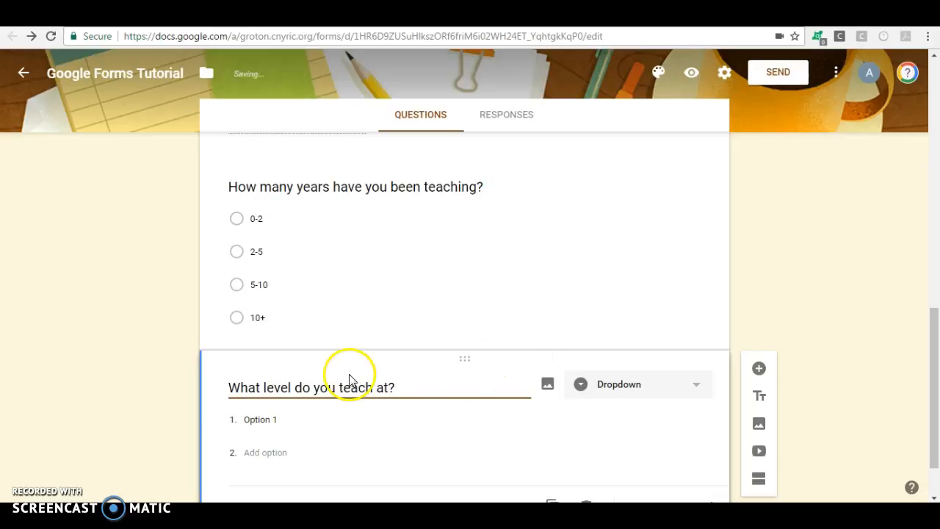
Enter the choices Elementary, Secondary (Middle or High School), Post Secondary (College) and Combination of Levels
click(260, 420)
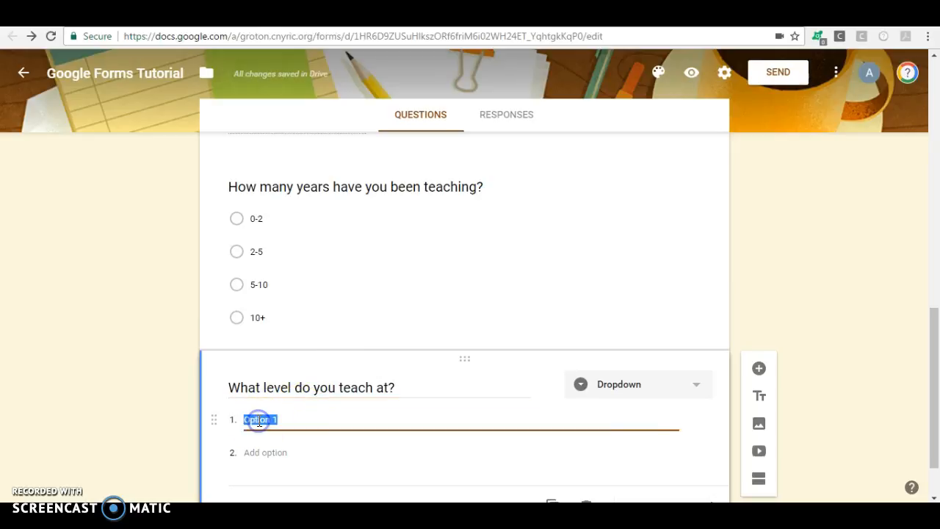
text(Elementary)
click(257, 453)
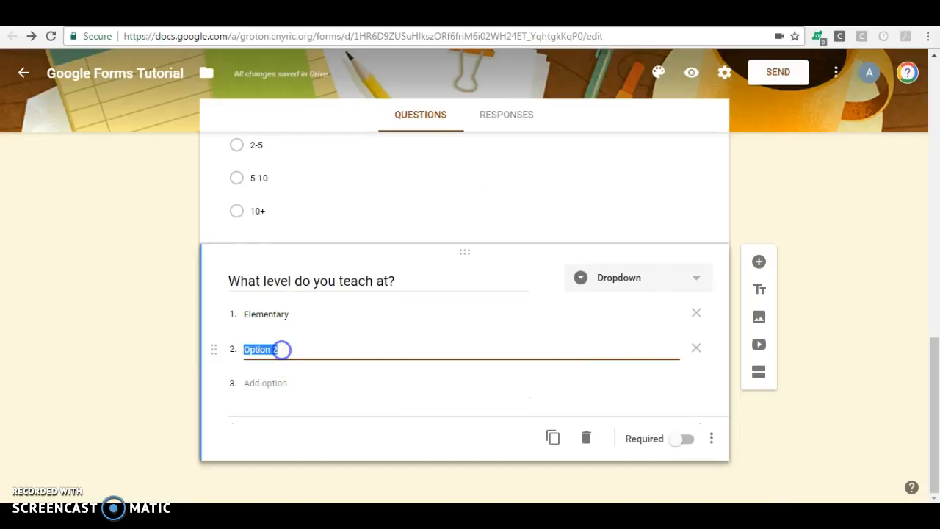
text(Secondar)
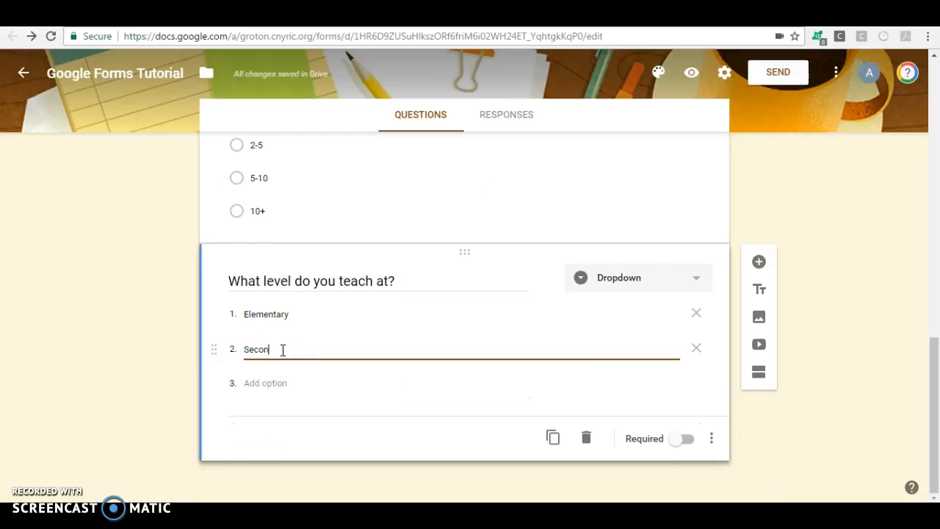
text(Middle or High School))
click(252, 388)
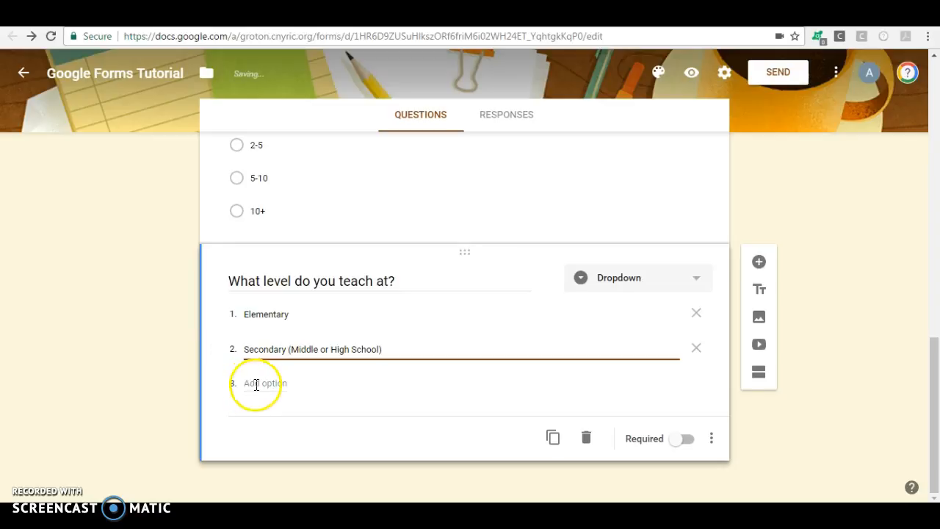
text(post Secondary ()
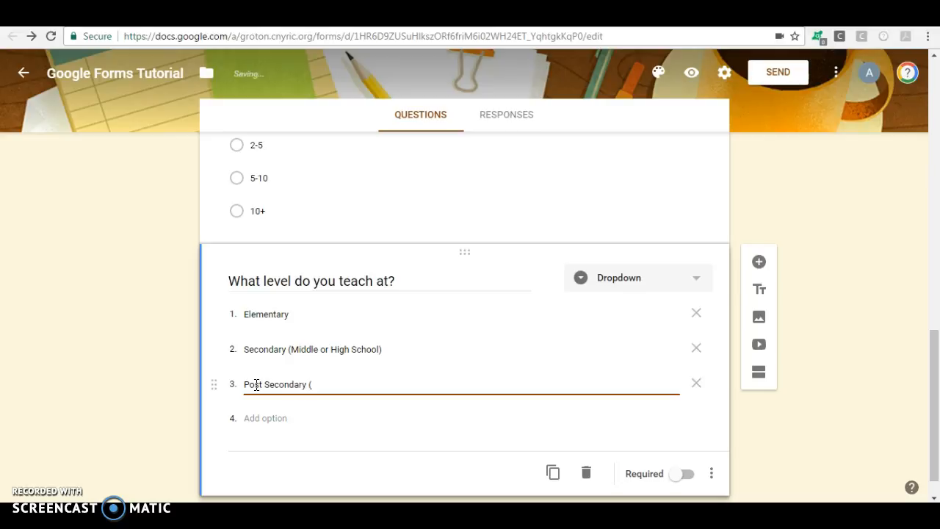
text(CO)
key(BackSpace)
text(ollege))
click(253, 418)
text(Combination of Levels)
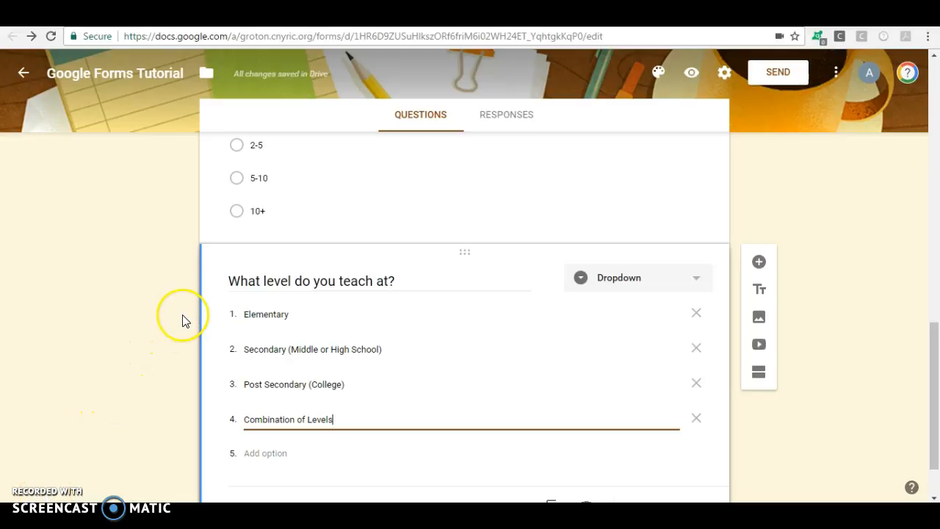
Open the form preview and enter a test respondent's name in the Name field
scroll(184, 321, up, 8)
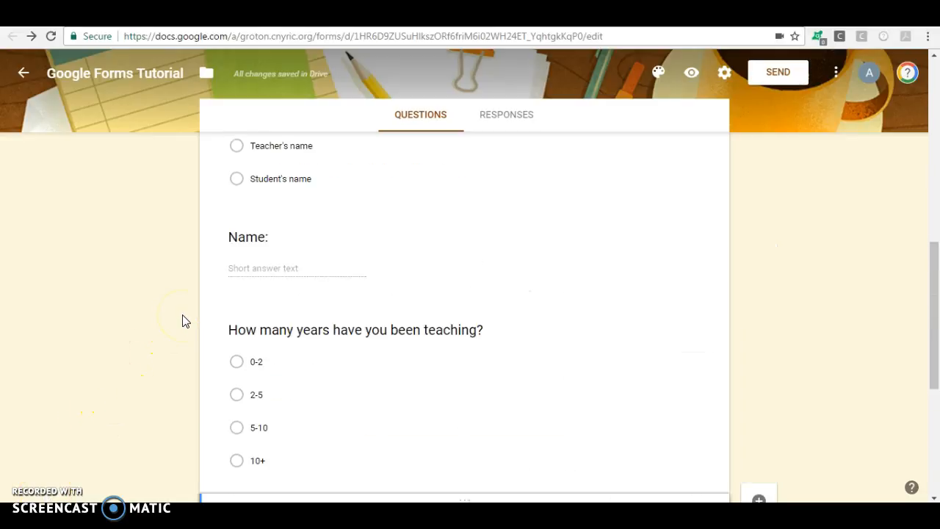
click(692, 72)
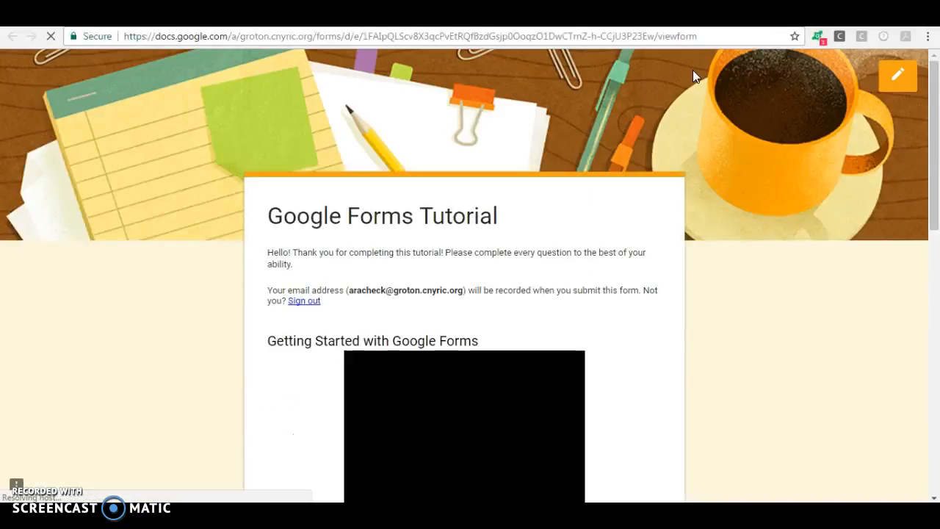
scroll(692, 71, down, 1)
scroll(695, 79, down, 3)
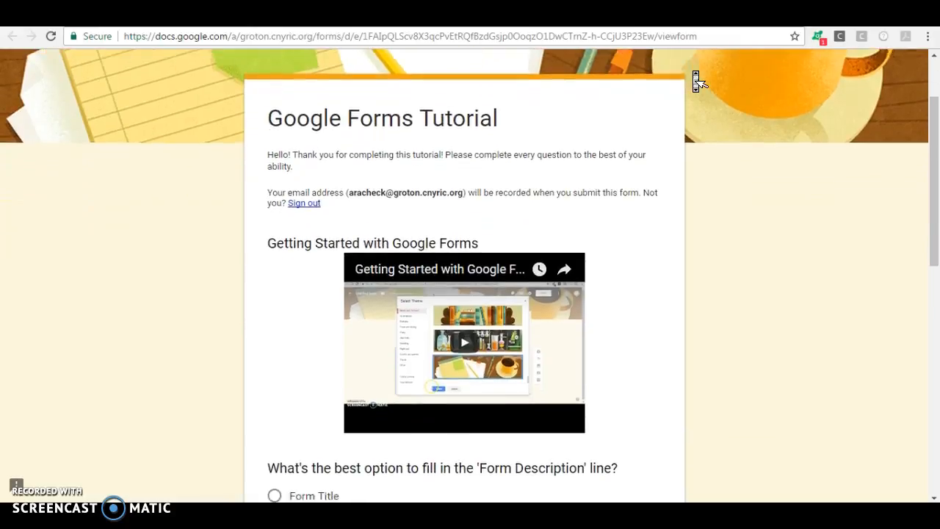
scroll(694, 76, down, 3)
click(367, 274)
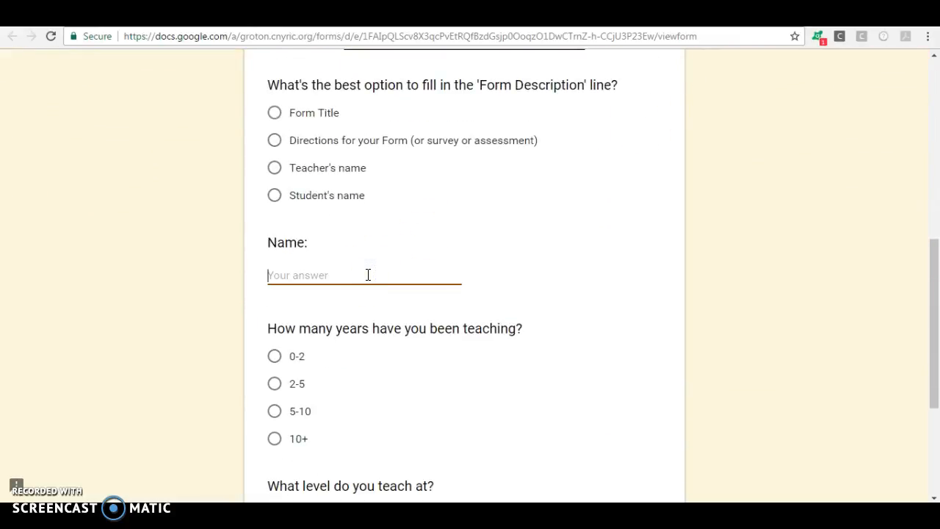
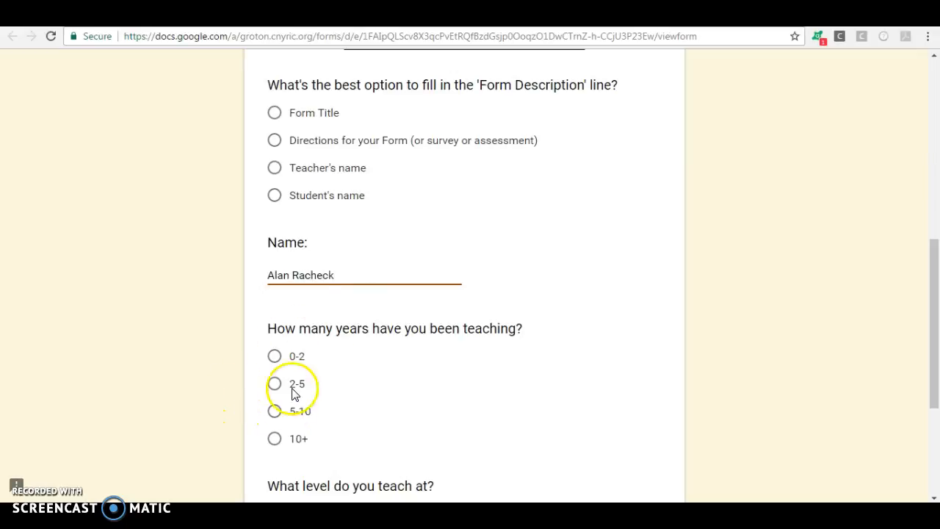
Answer 2-5 years and Secondary level, then close the preview without submitting
scroll(321, 341, down, 3)
click(274, 158)
click(300, 295)
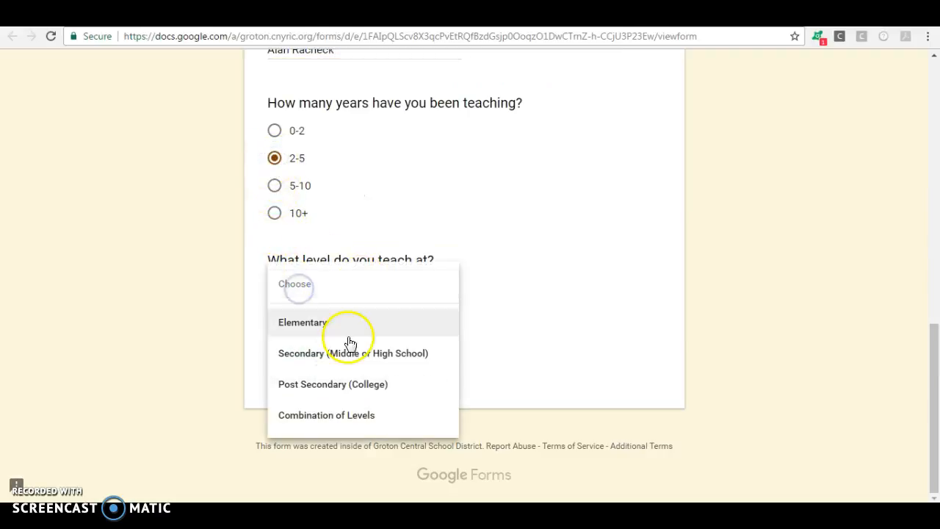
click(350, 360)
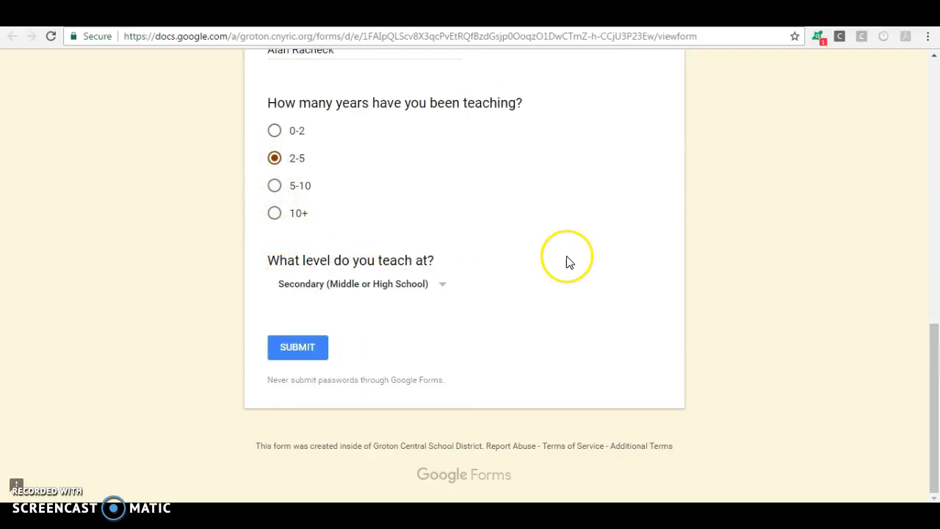
scroll(566, 263, up, 2)
scroll(573, 216, up, 3)
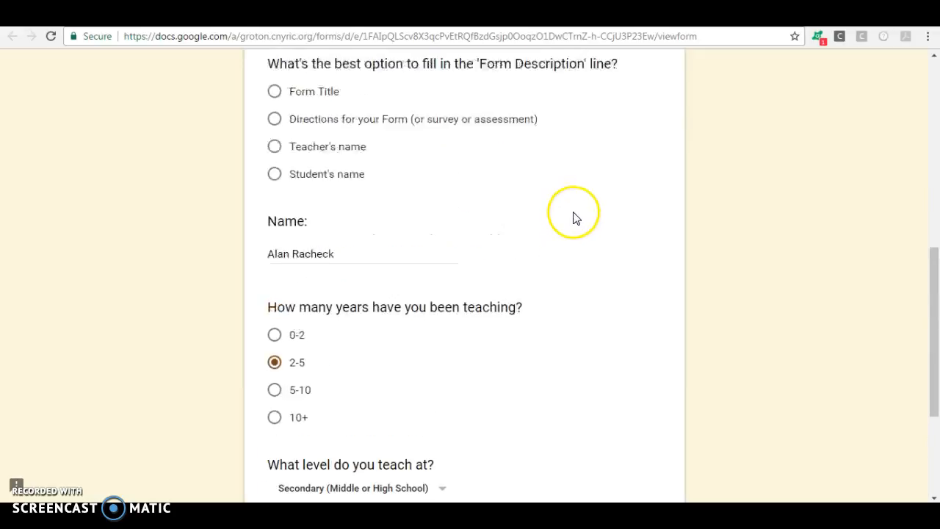
key(ctrl+w)
click(521, 116)
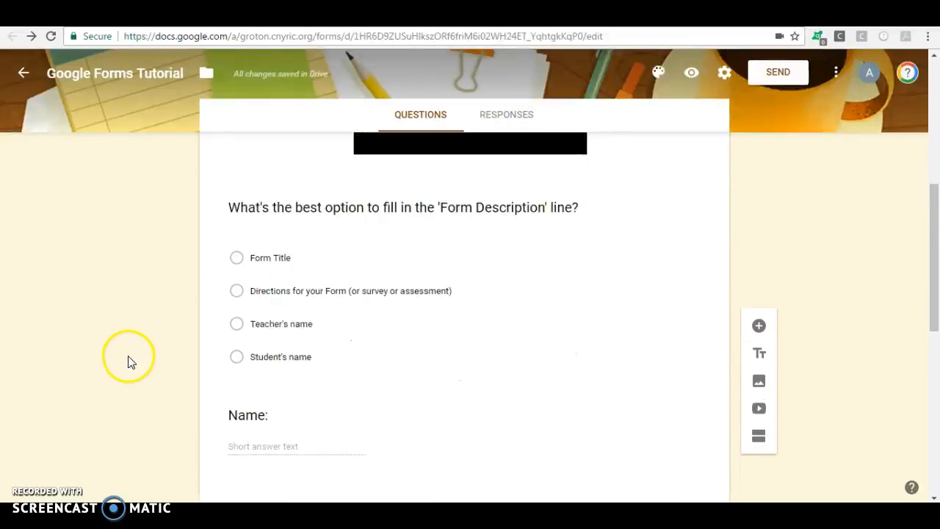
Add a Checkboxes question below 'What level do you teach at?' and start editing its title
scroll(128, 361, down, 10)
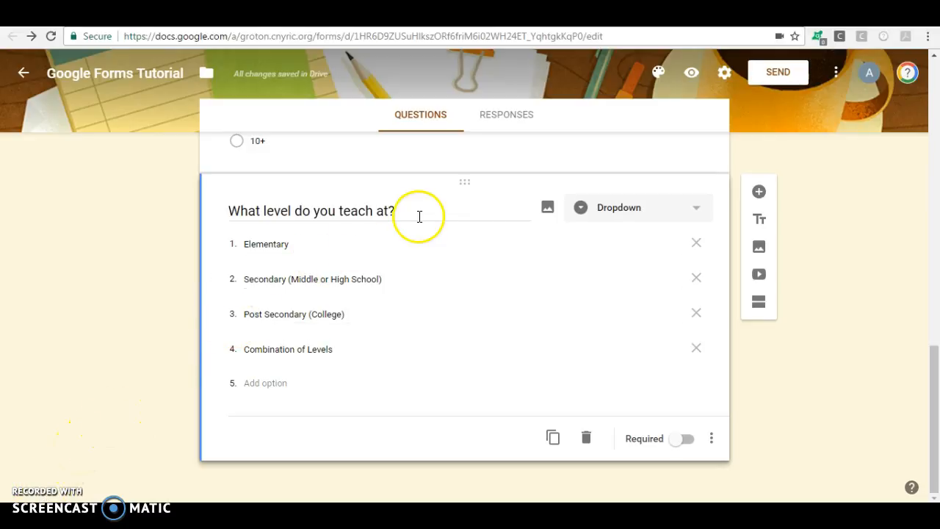
click(759, 191)
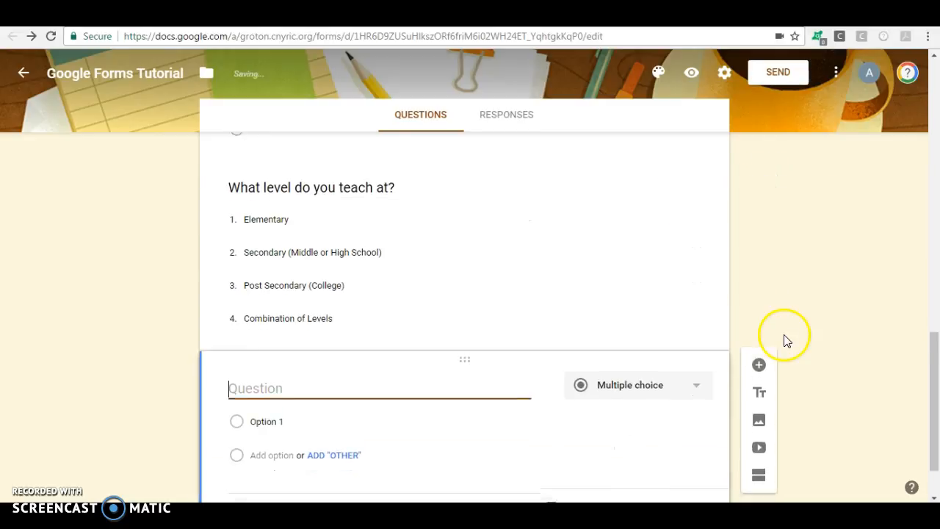
click(660, 314)
click(639, 259)
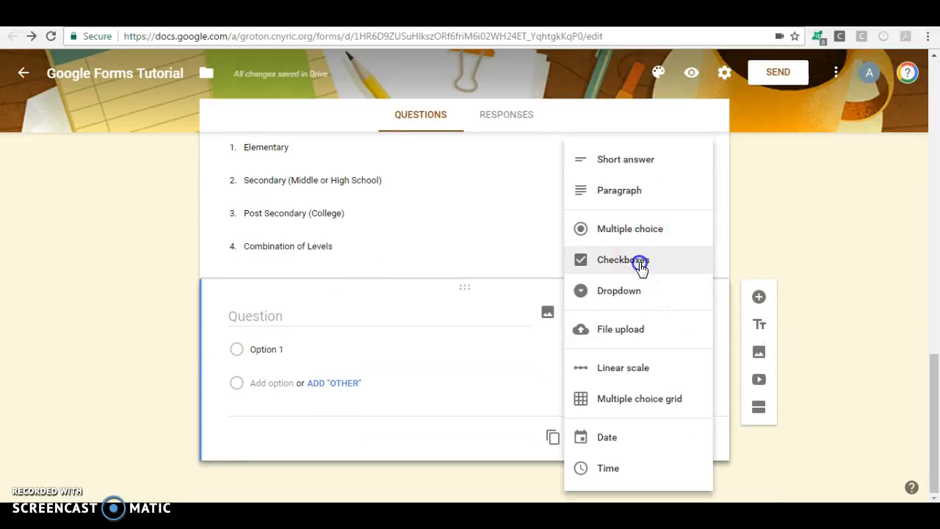
click(412, 320)
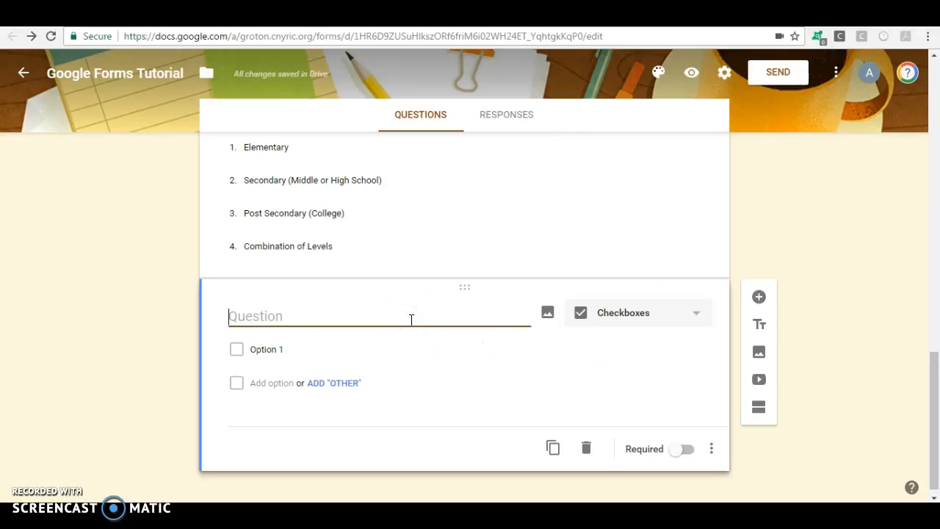
Enter the checkbox question title 'What subject(s) do you teach?', correcting typos along the way
text(What subject)
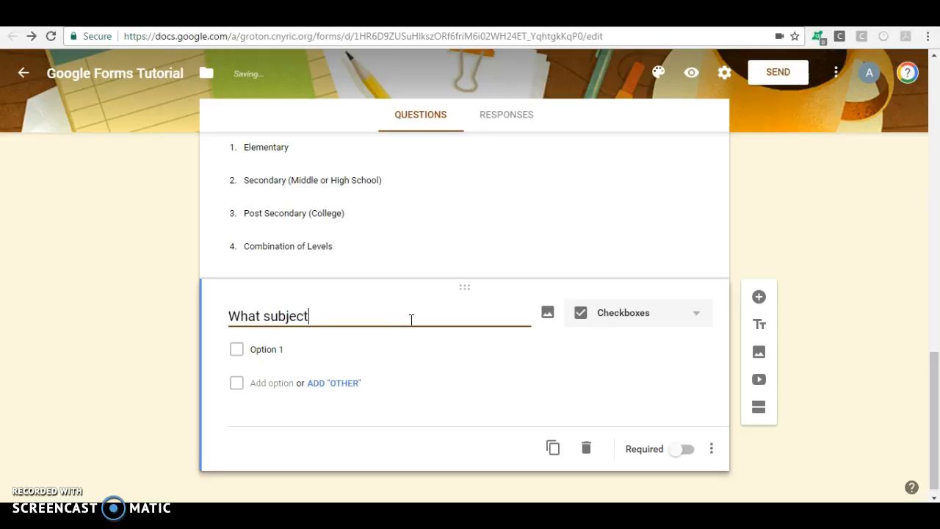
text((s) do you teach?)
click(235, 466)
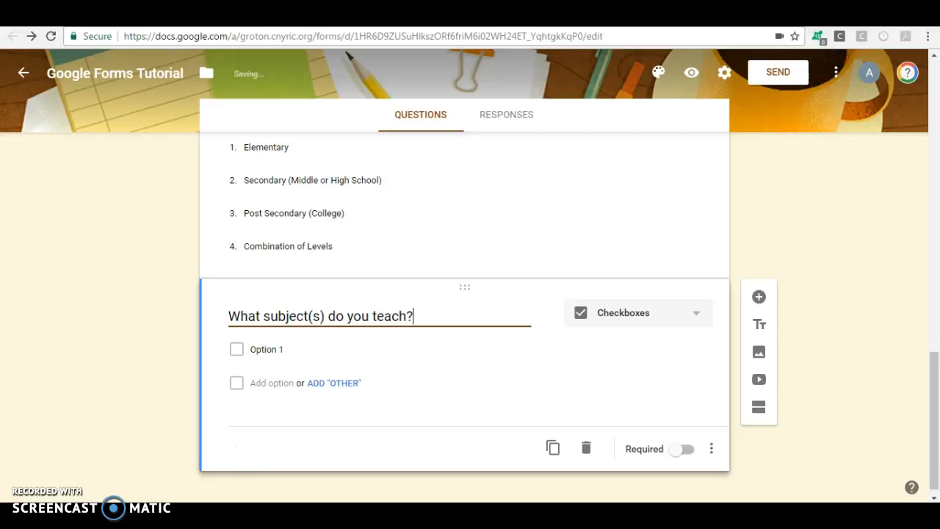
Enter the subject choices Science, Social Studies, Math, English and Encore
click(277, 348)
text(S)
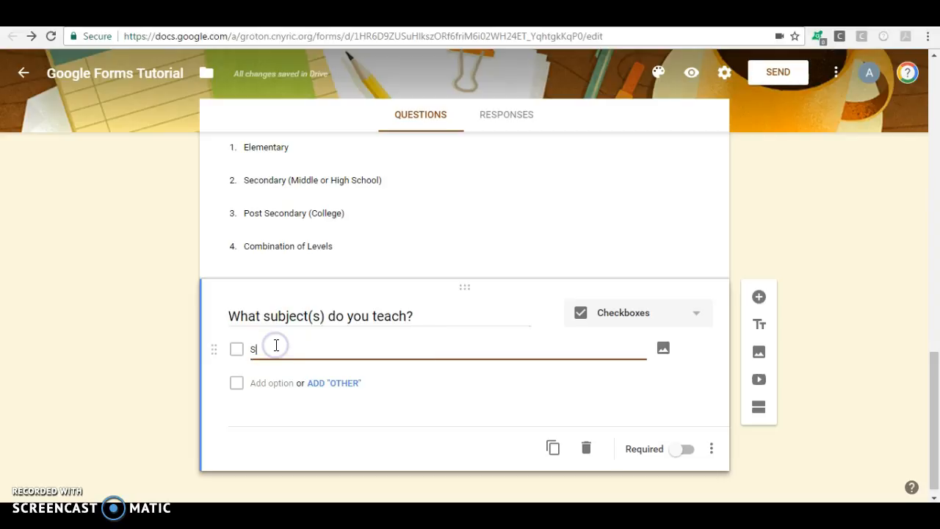
text(icneience)
click(266, 383)
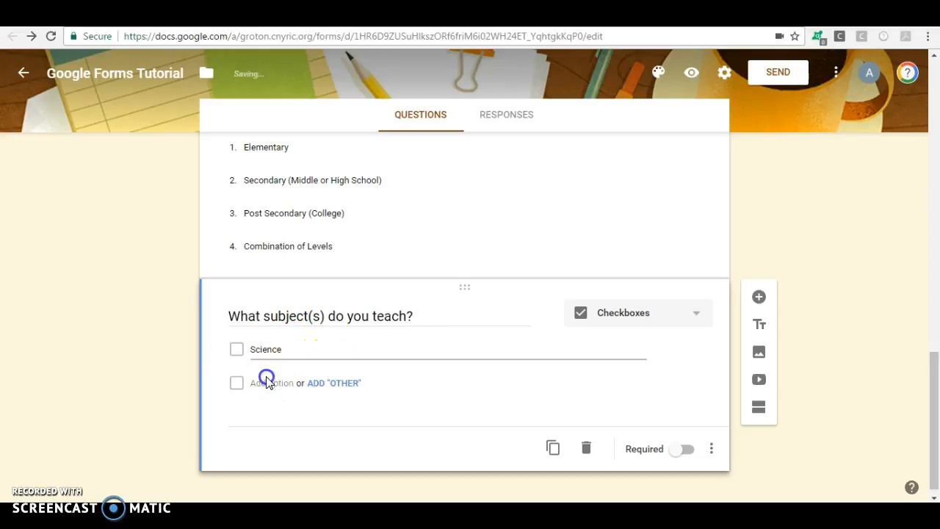
text(Social Studies)
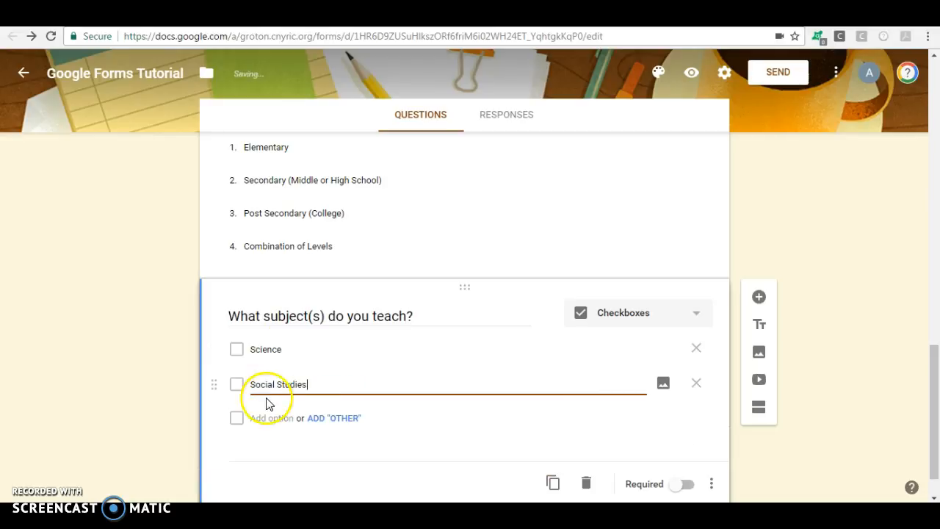
click(269, 418)
text(Mat)
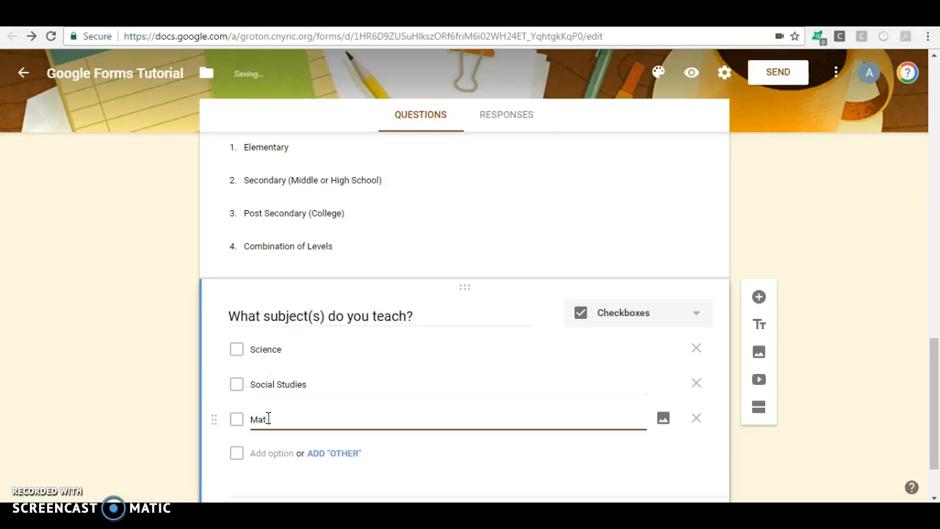
text(h)
click(267, 453)
text(Eng)
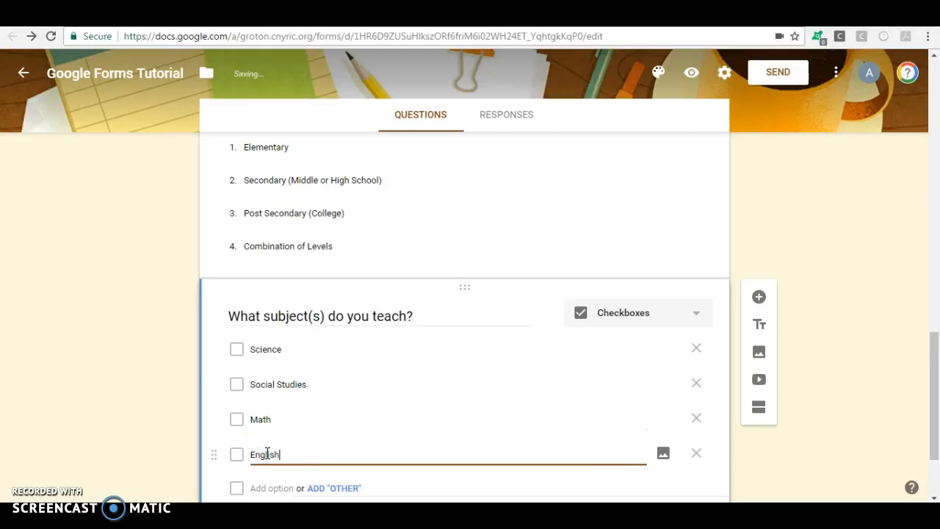
click(268, 487)
text(Encore)
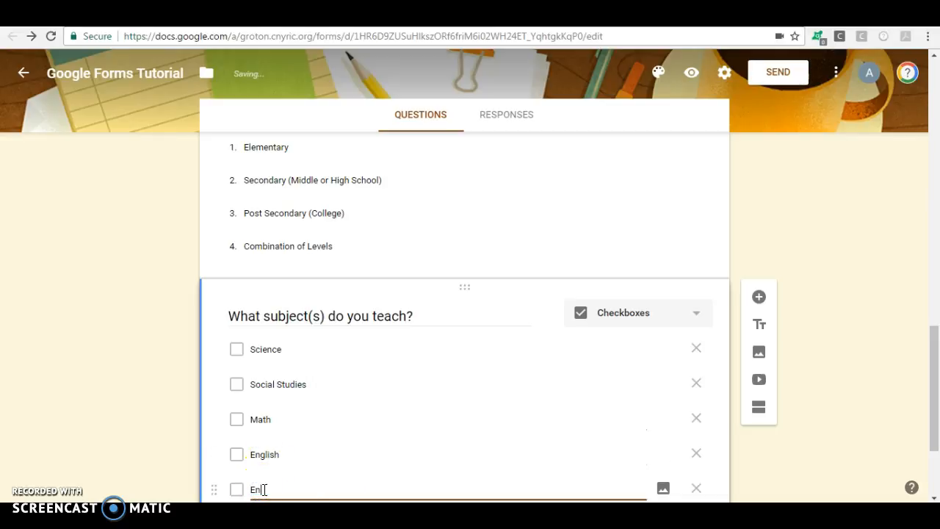
Fix the Encore choice to read 'Encore (Gym, Art, Tech, etc.)'
click(264, 489)
text(c)
key(BackSpace)
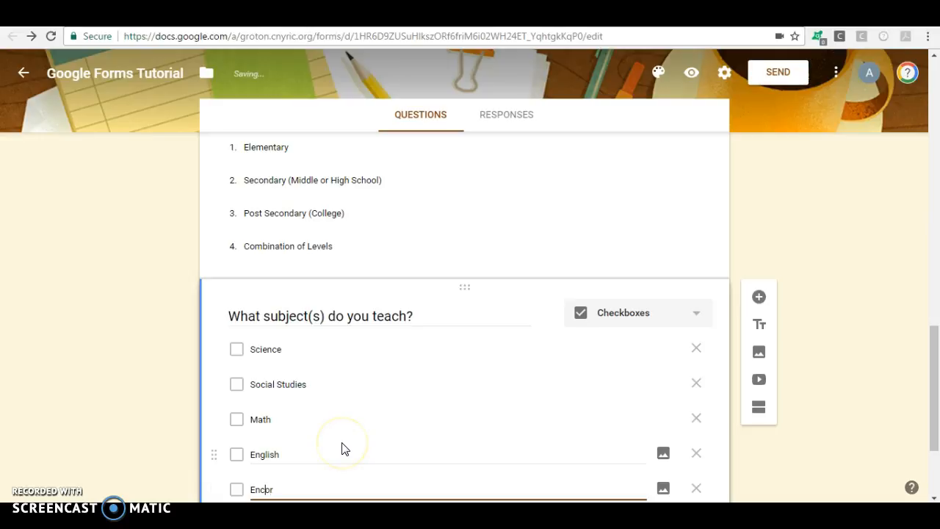
click(333, 485)
text(e (Gym, Art, Techn)
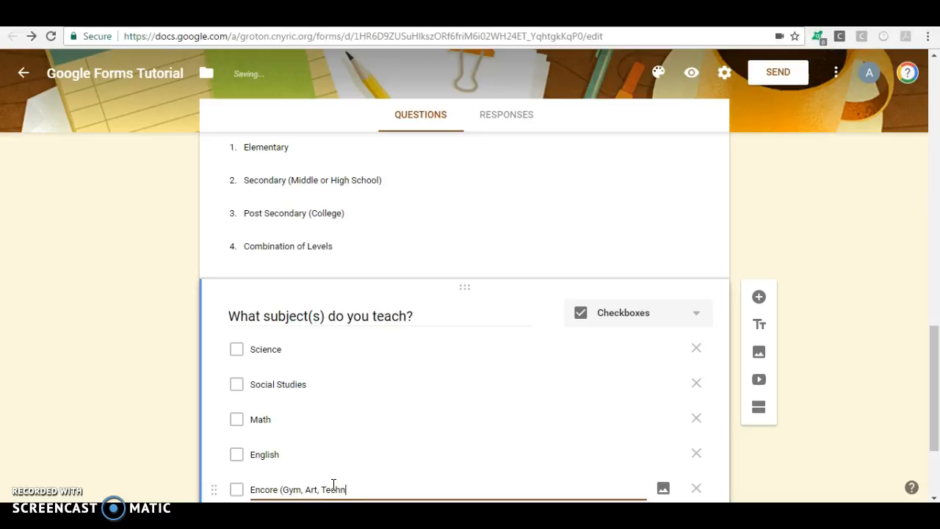
text(.))
Add a sixth choice, 'Special Education', after Encore
scroll(333, 485, down, 2)
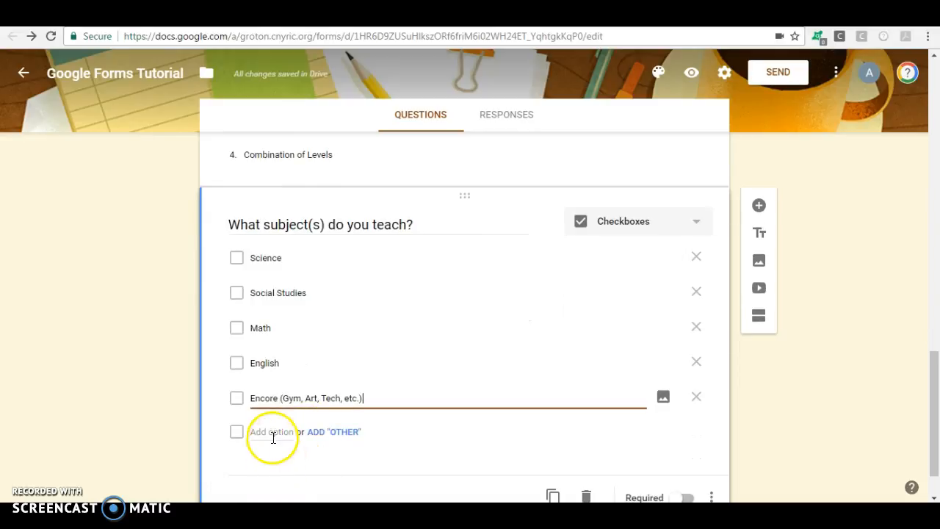
click(270, 434)
text(Speical)
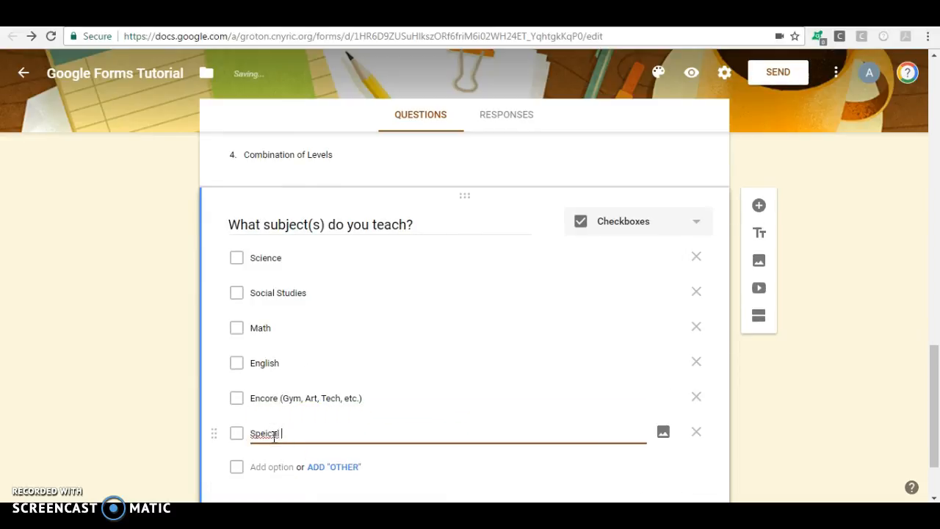
key(BackSpace)
key(BackSpace)
key(BackSpace)
text(cial)
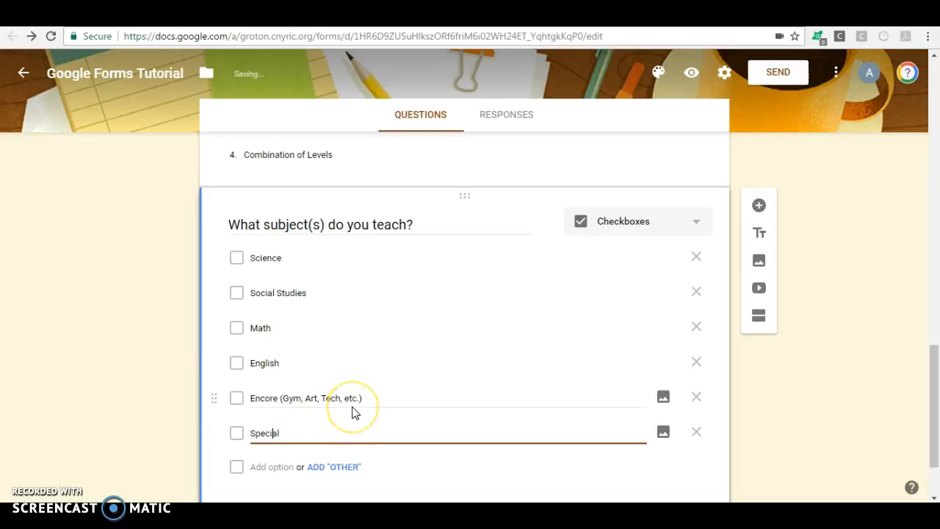
click(350, 432)
text(Education)
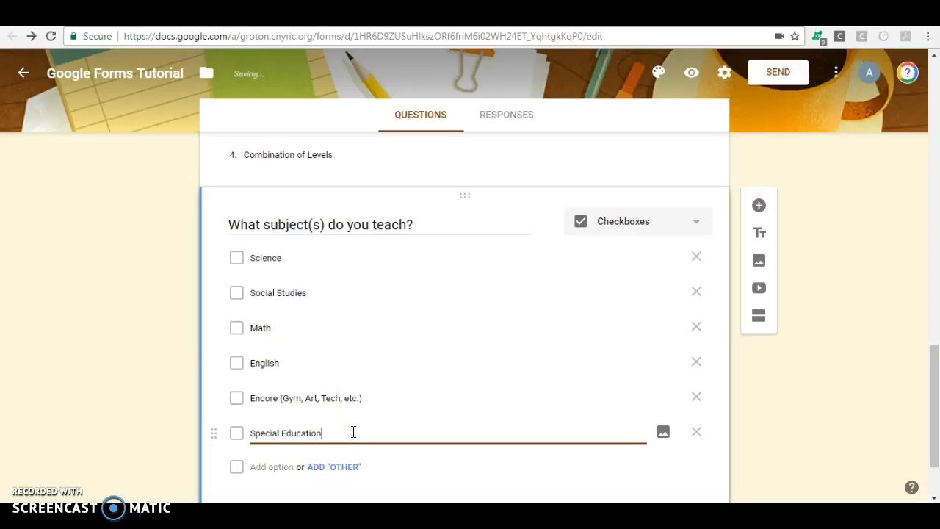
scroll(189, 303, down, 1)
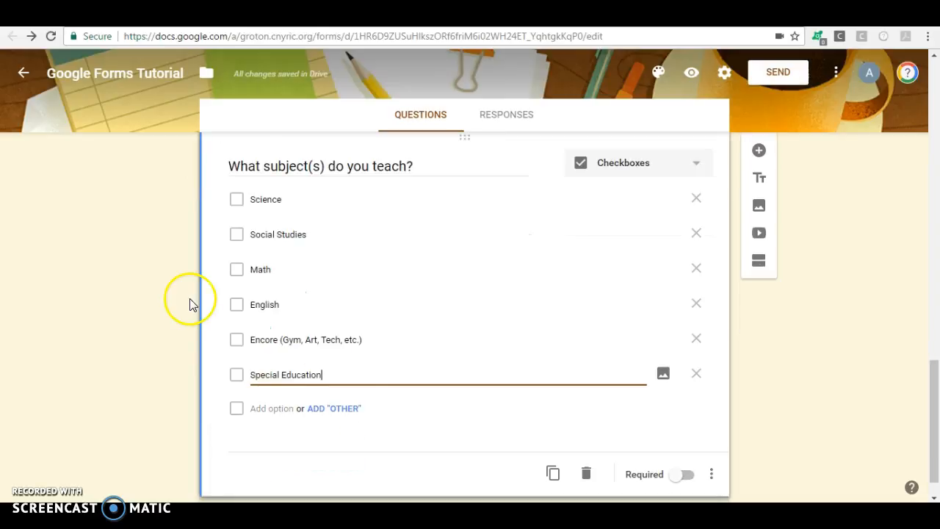
Turn on the question's Description field and enter 'Check all that apply.'
click(713, 476)
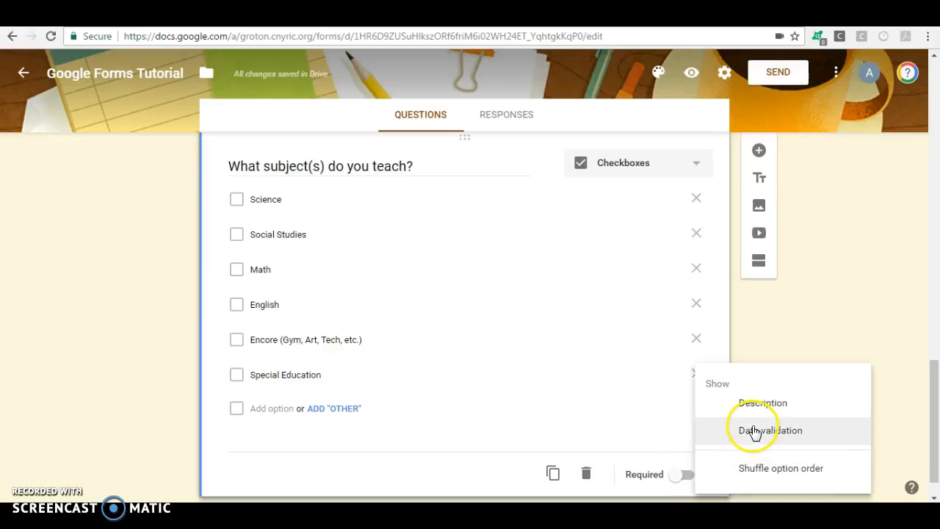
click(764, 404)
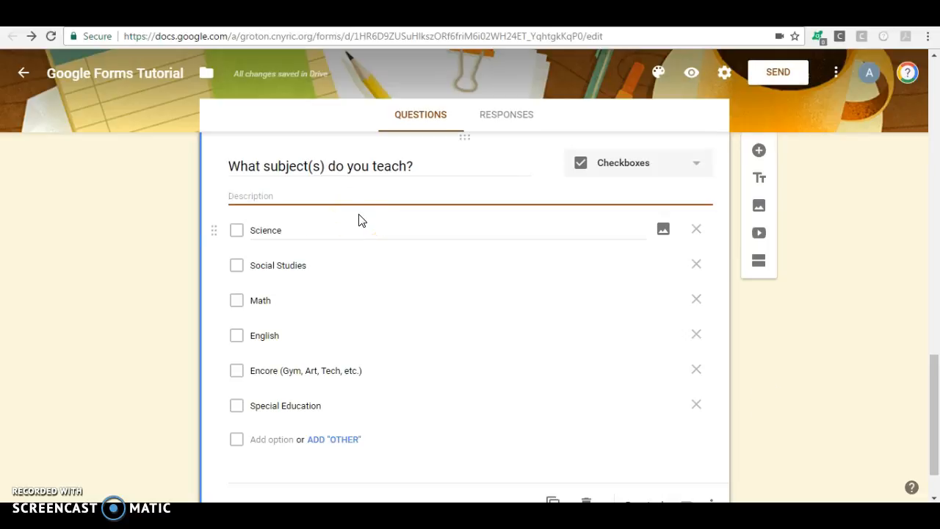
click(356, 211)
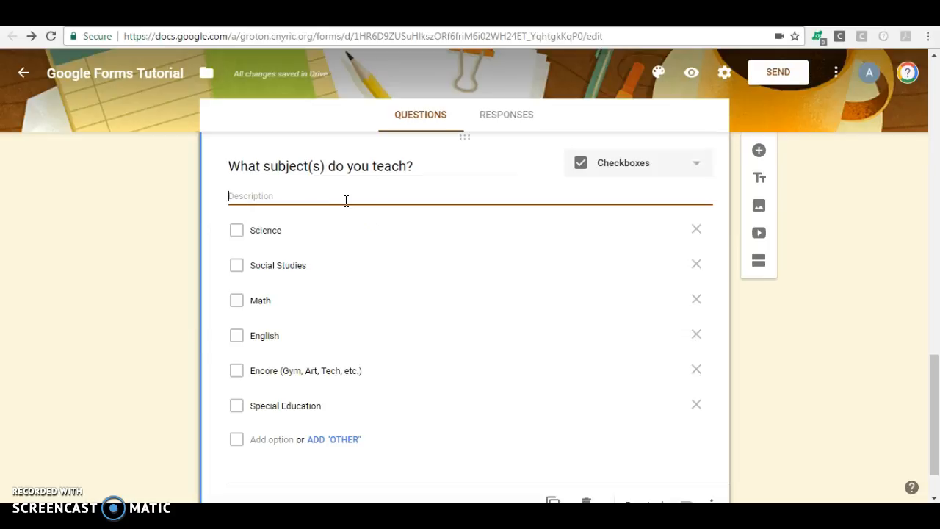
text(Chec)
key(BackSpace)
key(BackSpace)
text(ll that apply.)
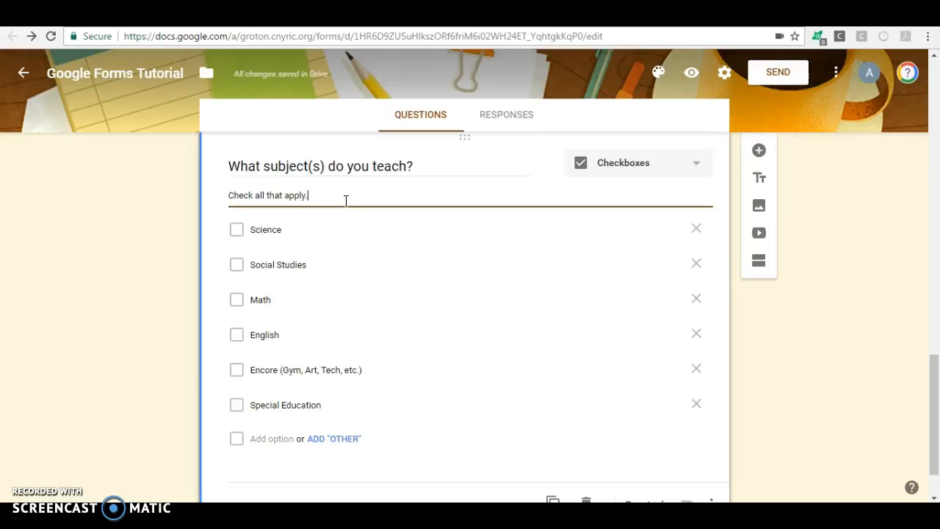
scroll(554, 226, down, 2)
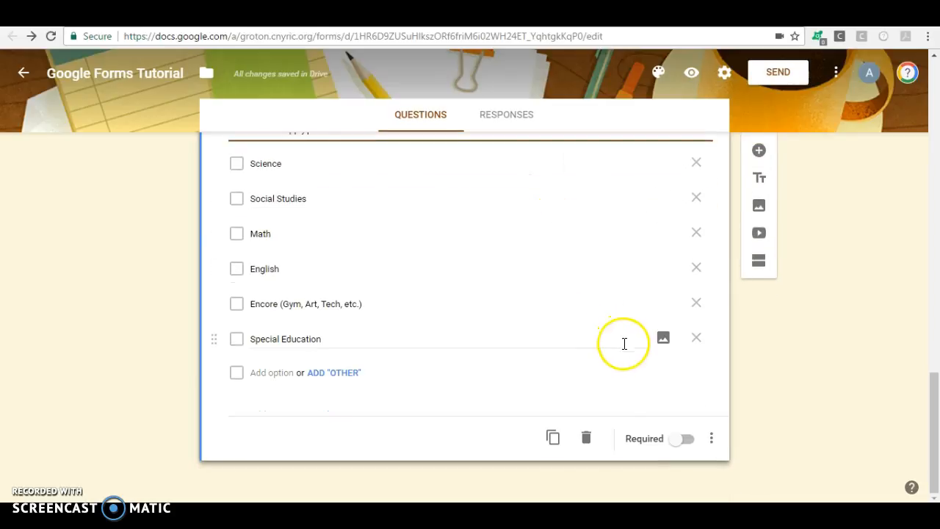
click(710, 437)
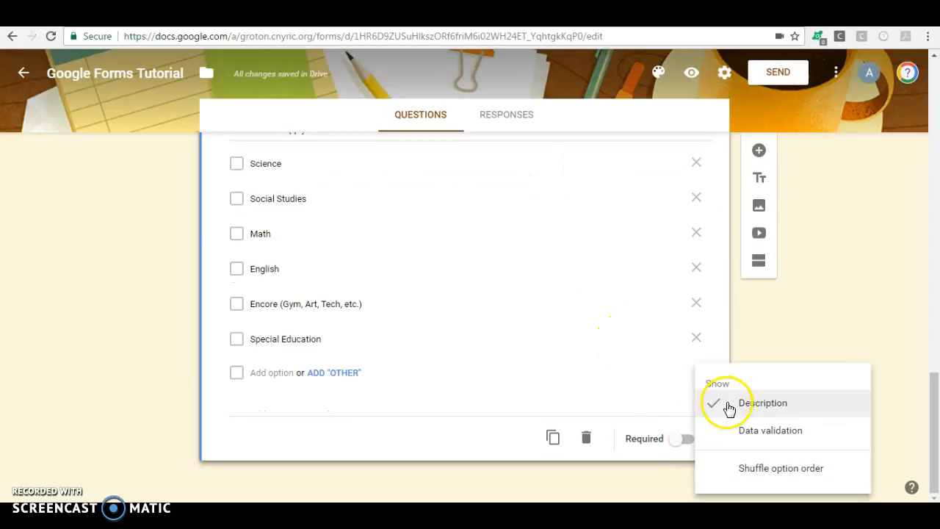
click(668, 372)
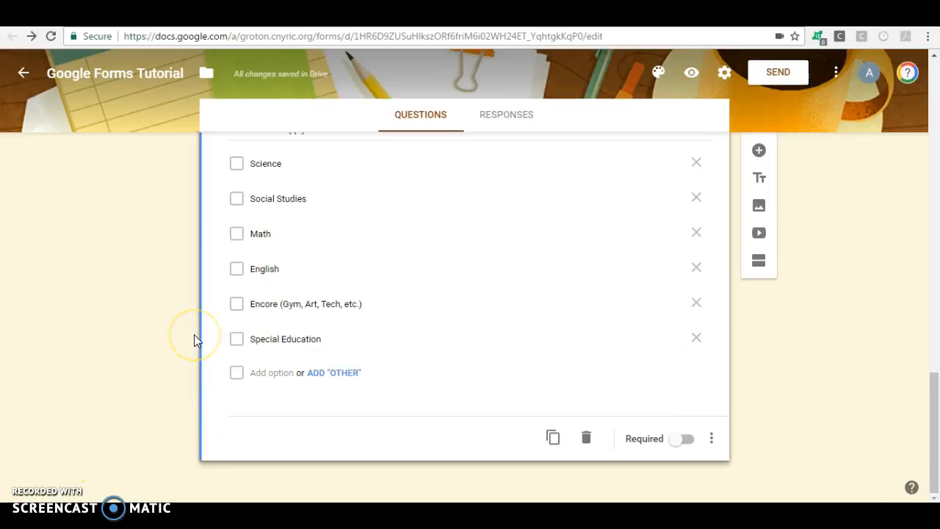
For the subjects checkbox question, enable Shuffle option order and switch on Required
click(430, 414)
click(248, 439)
click(712, 440)
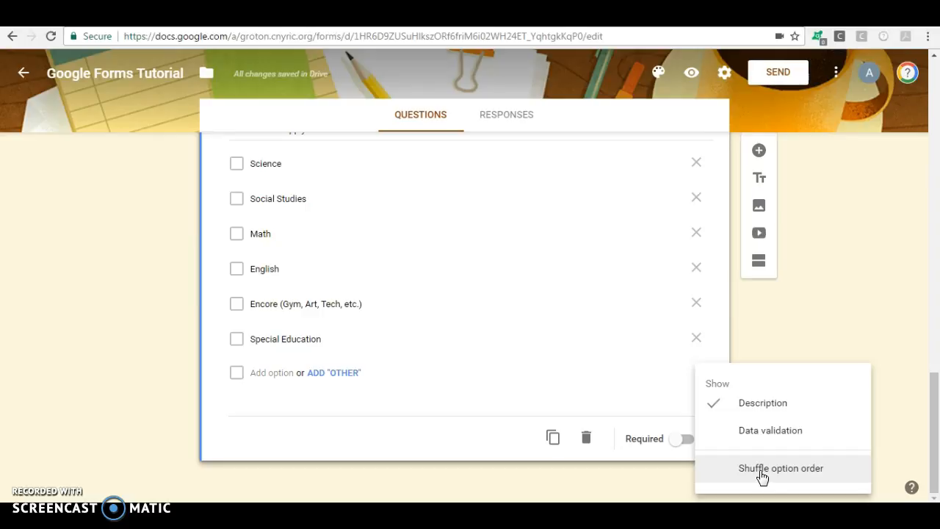
click(760, 470)
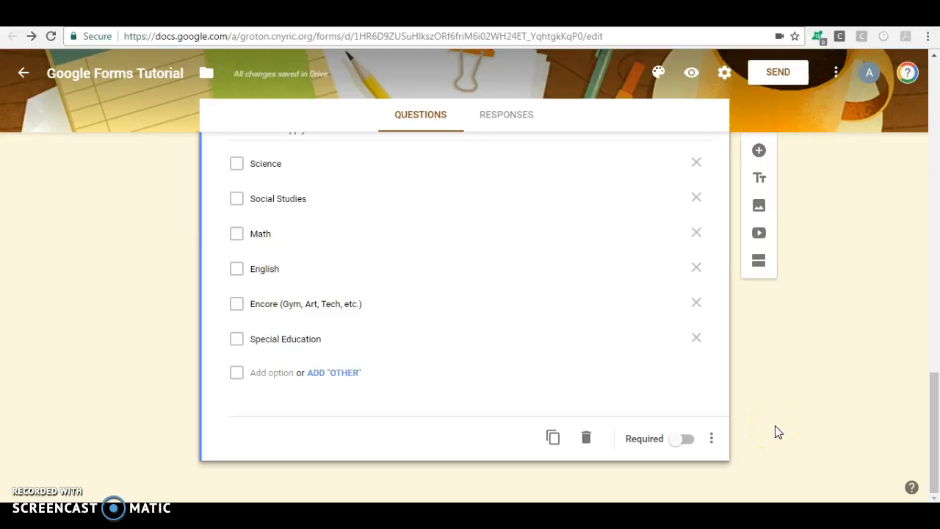
click(690, 428)
click(683, 440)
Mark the teaching-level and years-teaching questions as required
drag(931, 443, 931, 362)
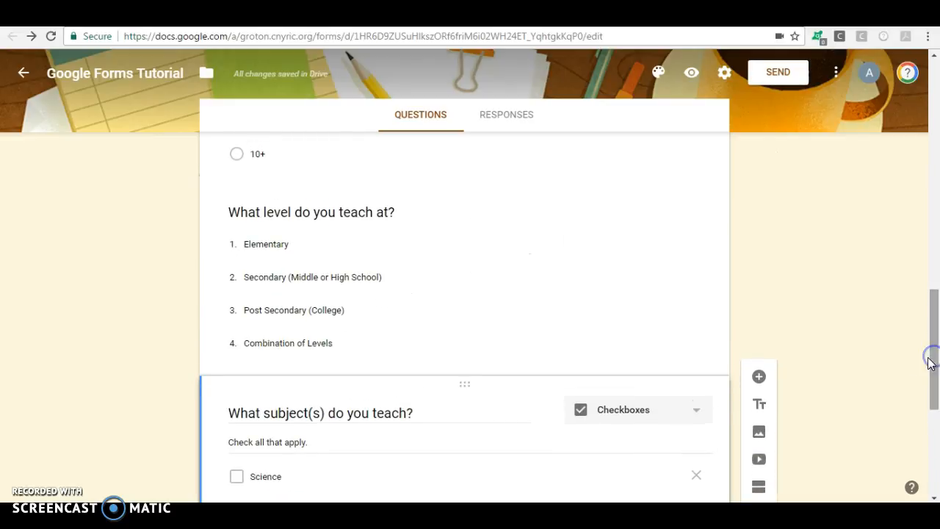
click(665, 344)
click(680, 451)
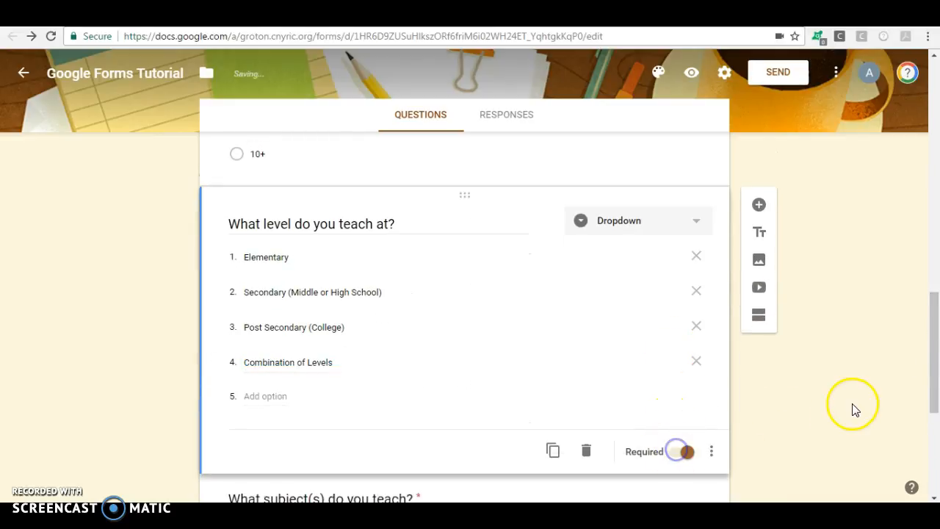
drag(930, 377, 936, 316)
click(625, 317)
click(676, 469)
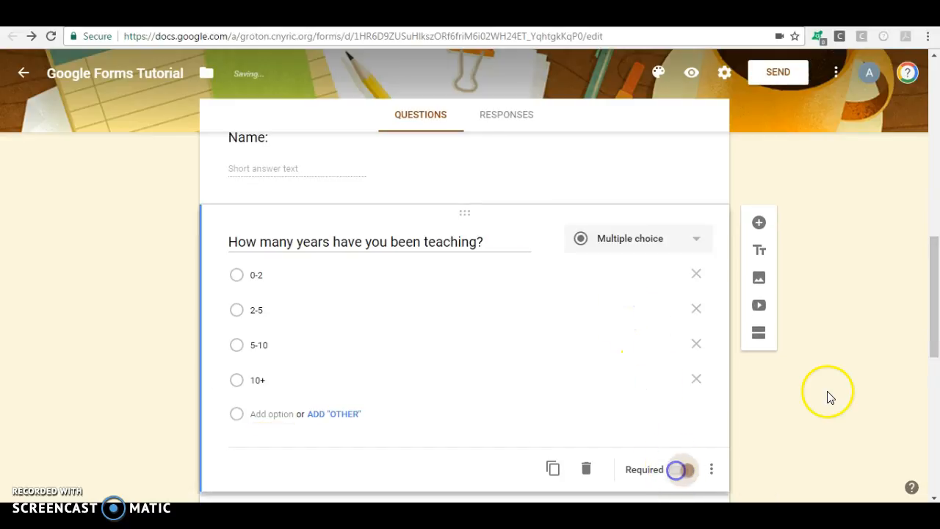
Mark the Name and Form Description questions as required
drag(934, 316, 935, 260)
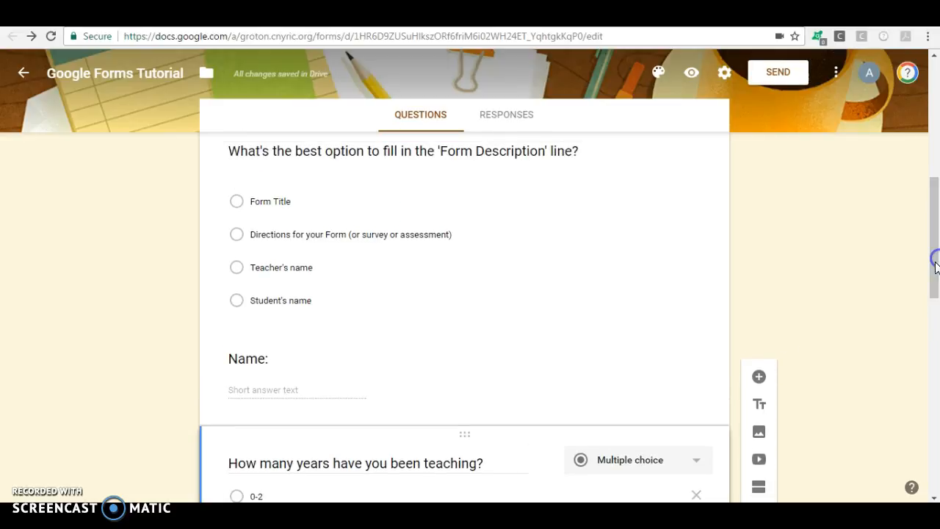
click(629, 401)
click(677, 469)
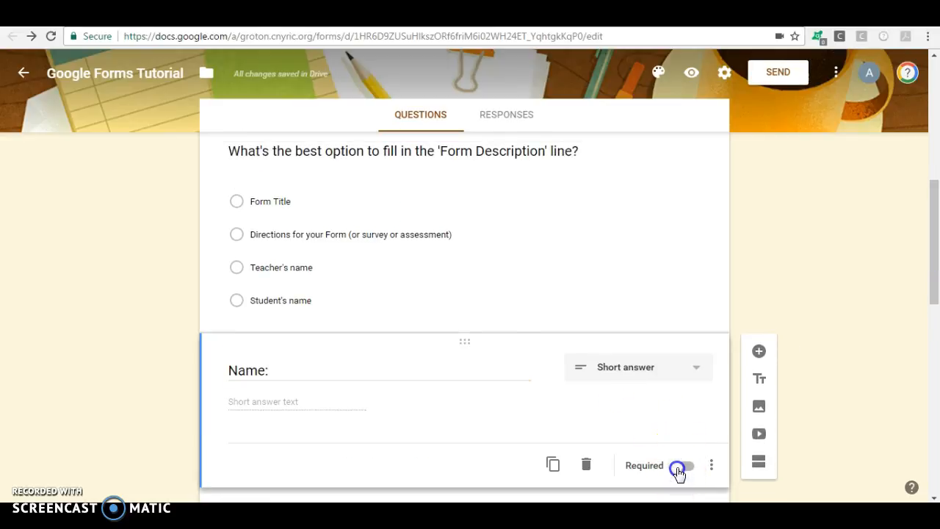
click(625, 319)
click(683, 391)
drag(937, 232, 935, 446)
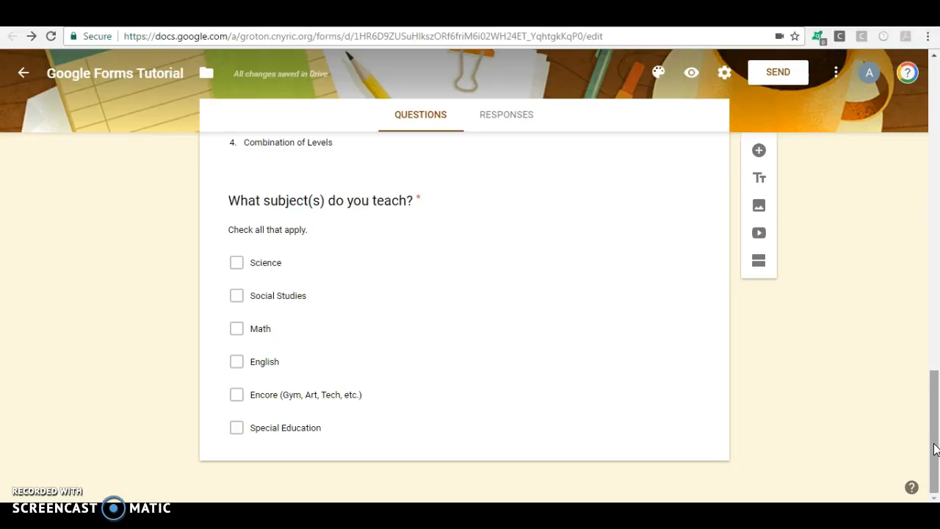
Drag the subjects question to first place in the form
drag(935, 450, 904, 395)
click(583, 445)
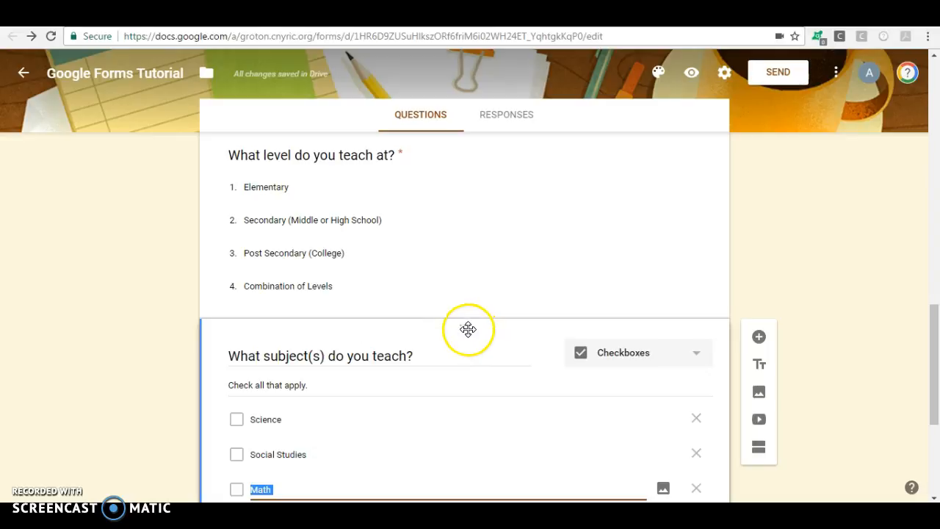
drag(468, 328, 460, 41)
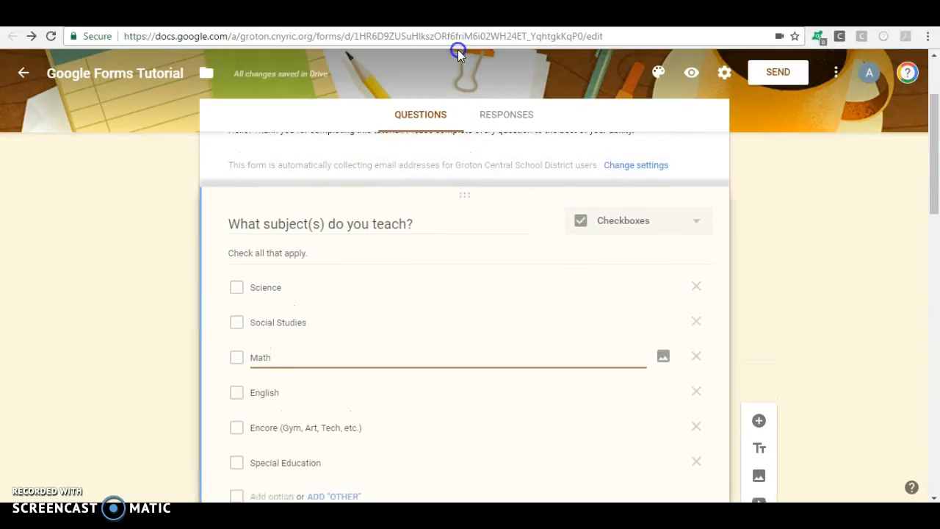
drag(458, 81, 449, 219)
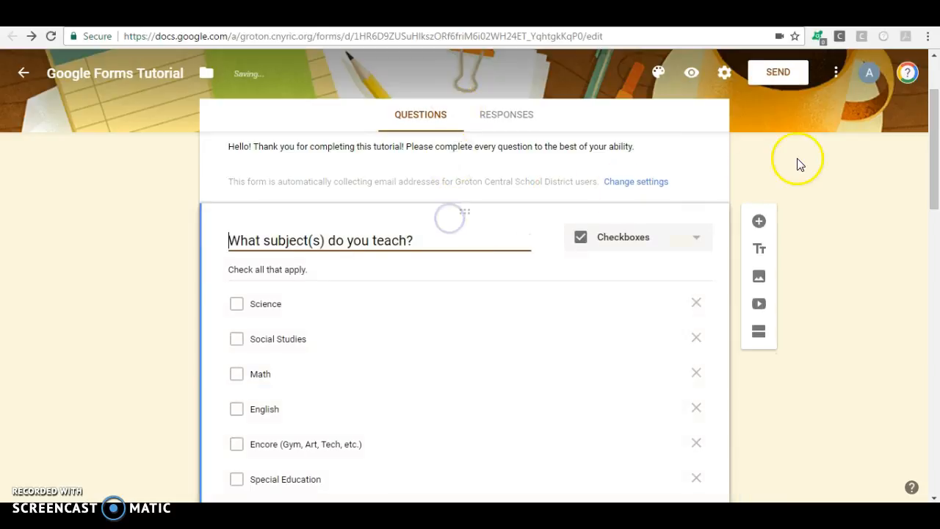
Drag the Name question upward, back above the subjects question
drag(933, 146, 937, 355)
click(481, 301)
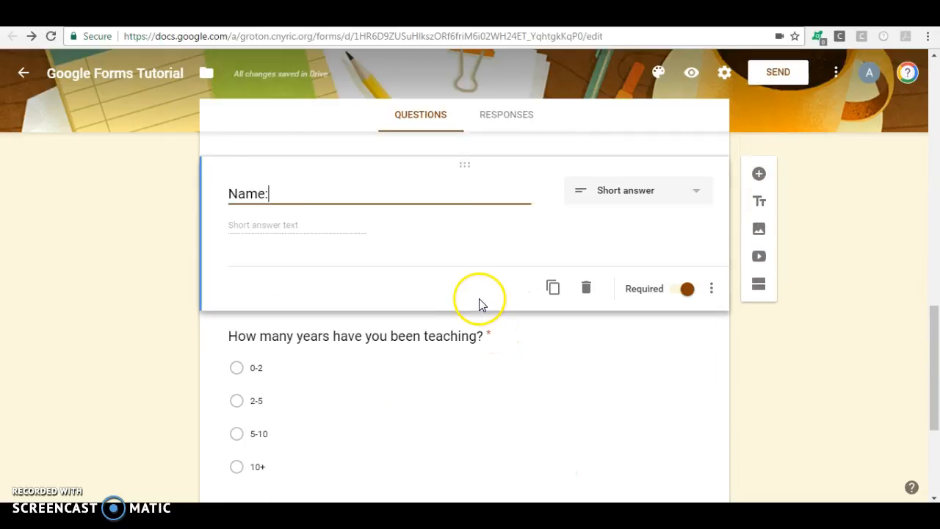
drag(465, 171, 459, 229)
Place Name first, just above years-teaching, then open the respondent preview
drag(933, 147, 927, 105)
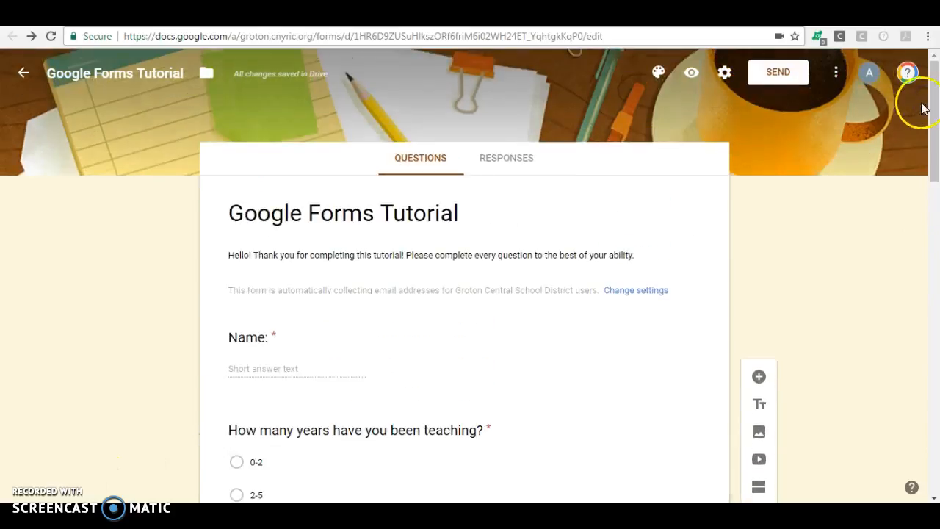
click(934, 112)
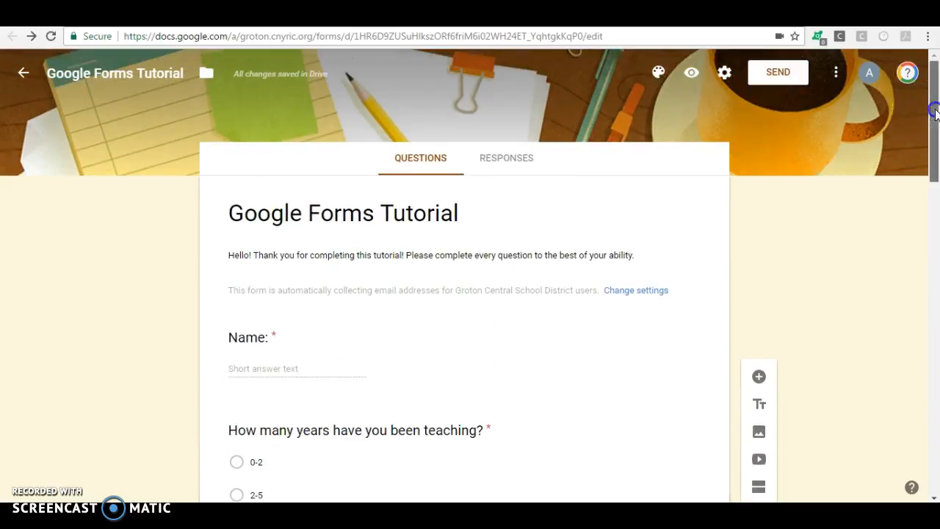
drag(935, 112, 935, 80)
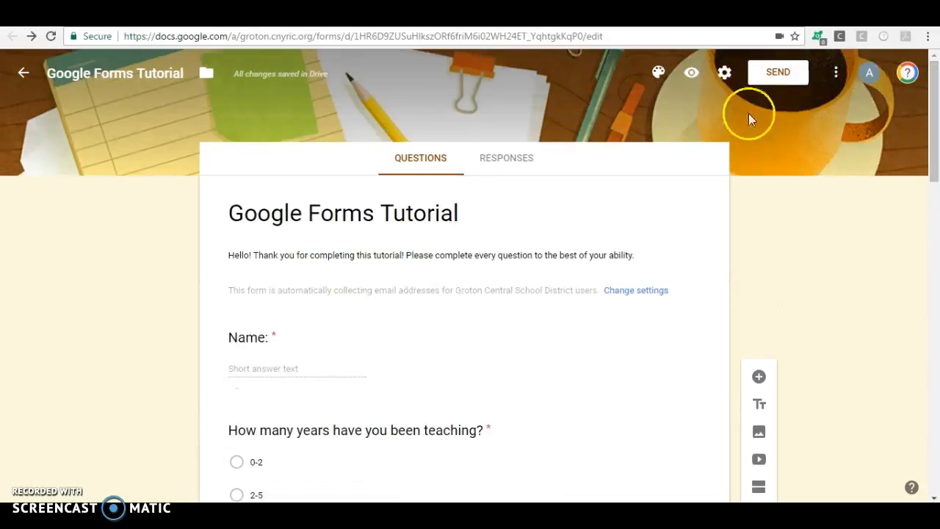
click(692, 76)
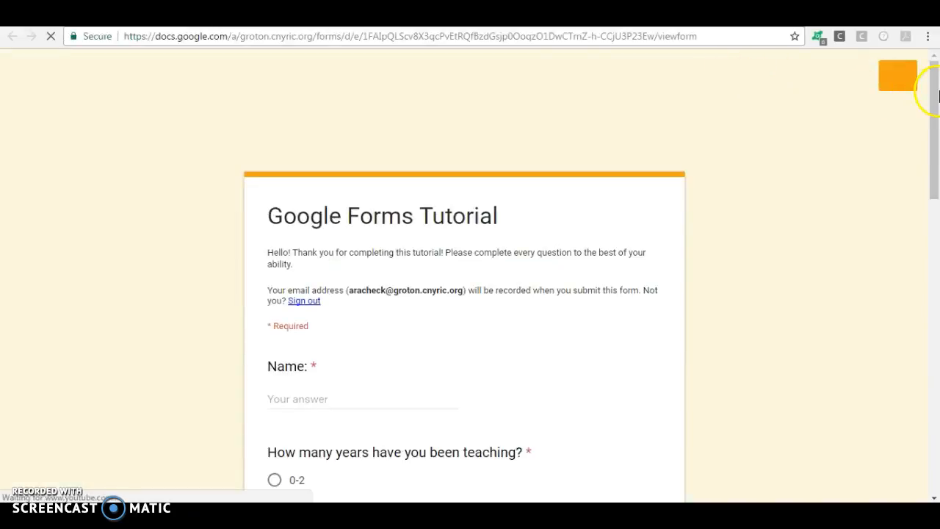
Scroll the respondent preview to check the question order
mouse_move(935, 105)
mouse_down()
mouse_move(936, 366)
mouse_move(936, 97)
mouse_up()
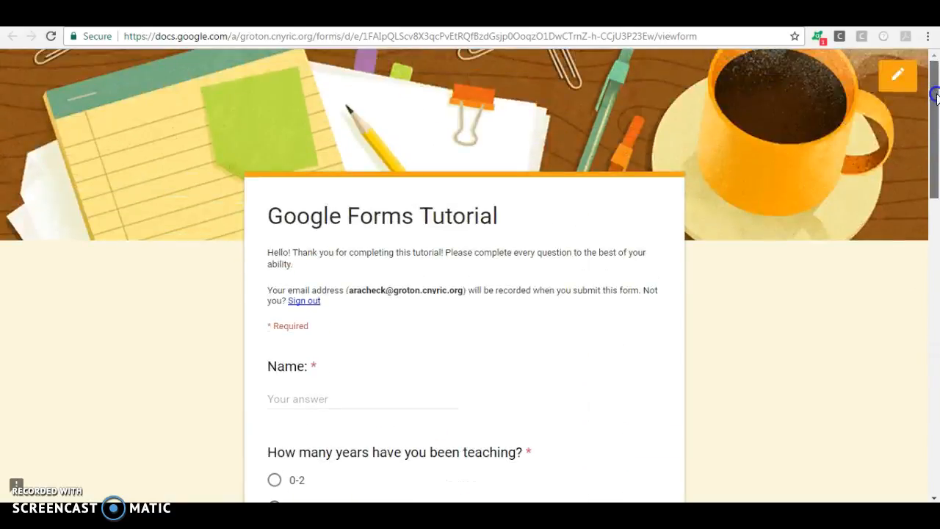